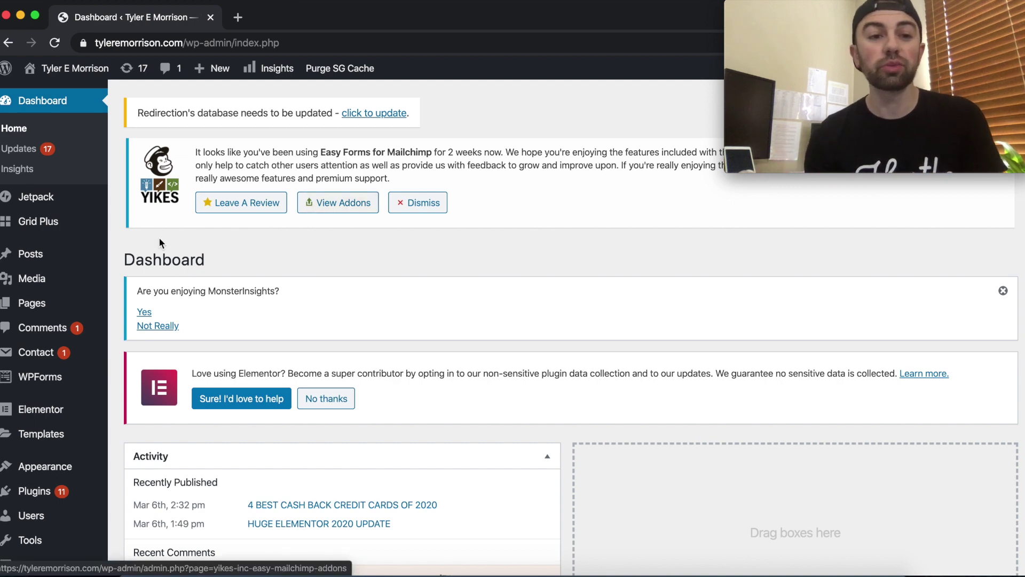
Step: Add a new WordPress page titled 'My first page' and launch Edit with Elementor
mouse_move(58, 311)
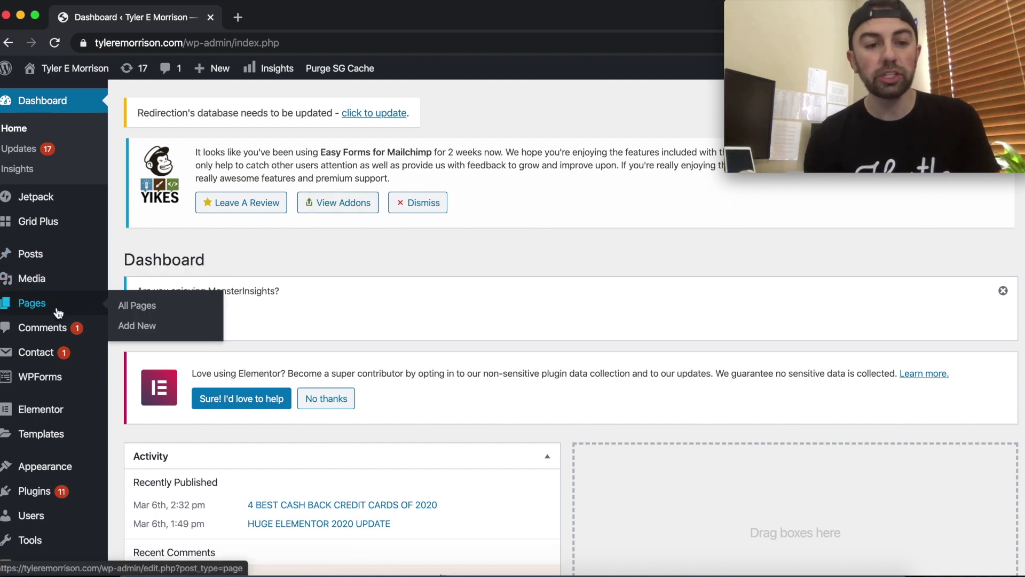
left_click(147, 325)
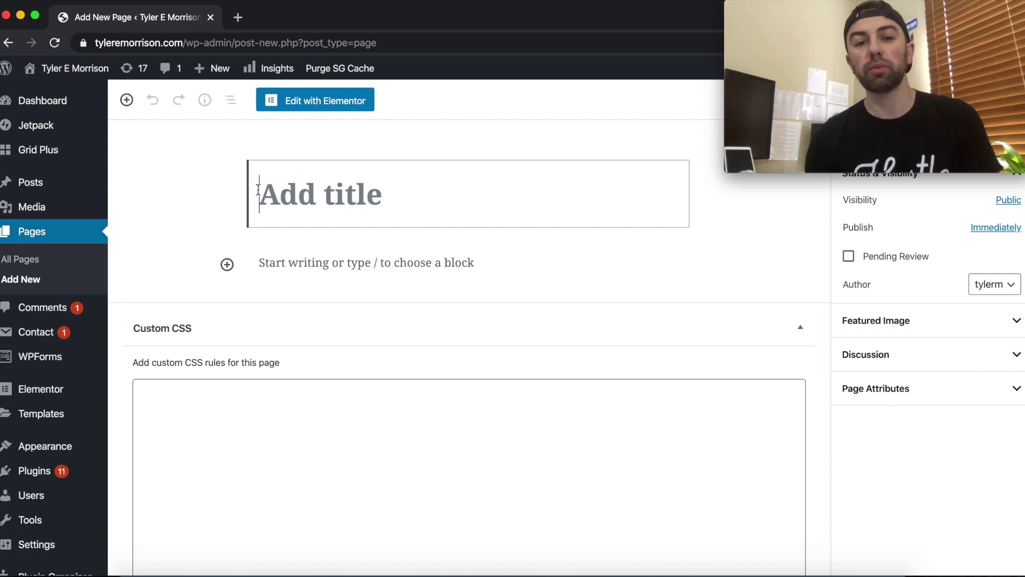
mouse_move(269, 262)
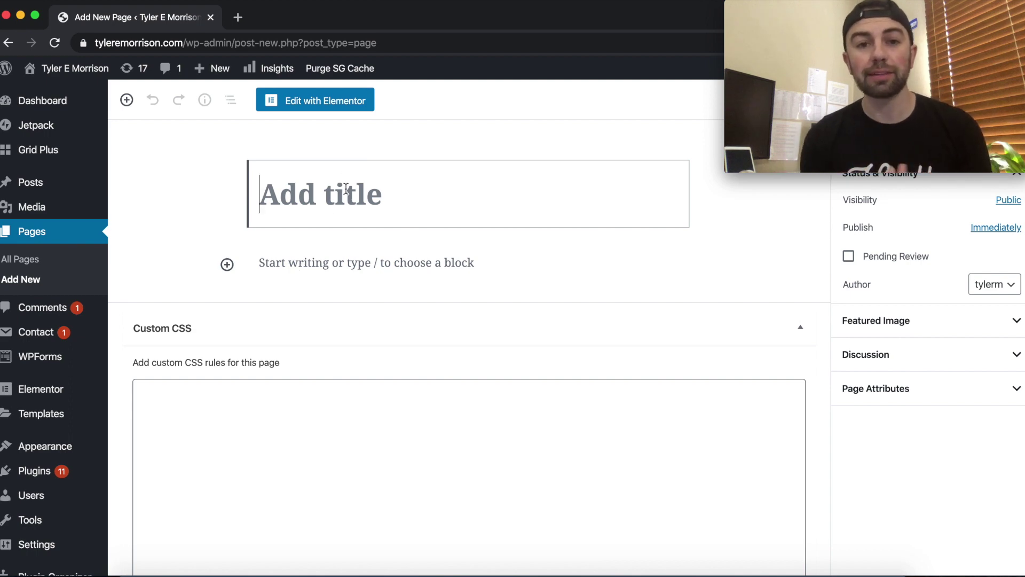
type("My ")
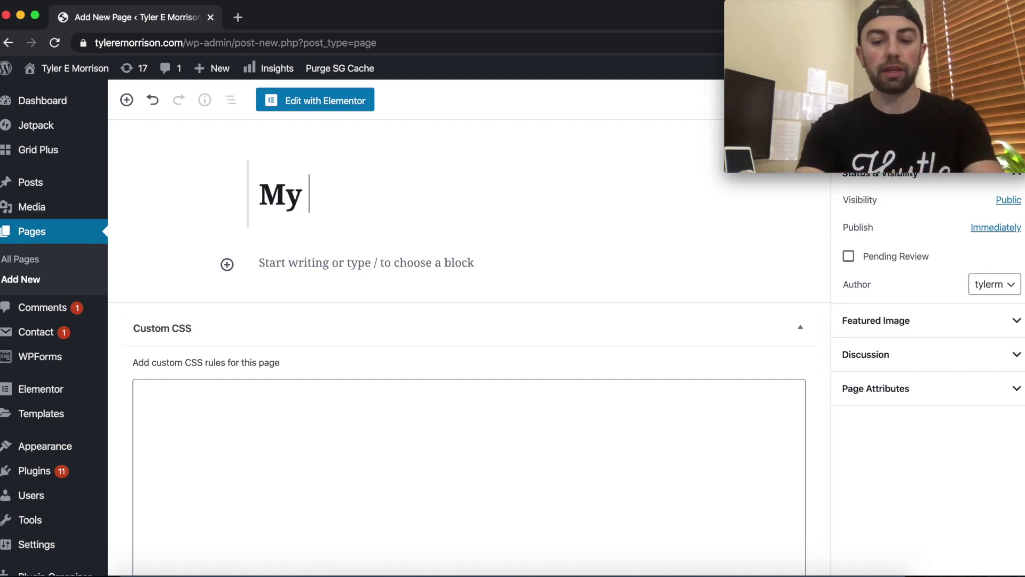
type("first page")
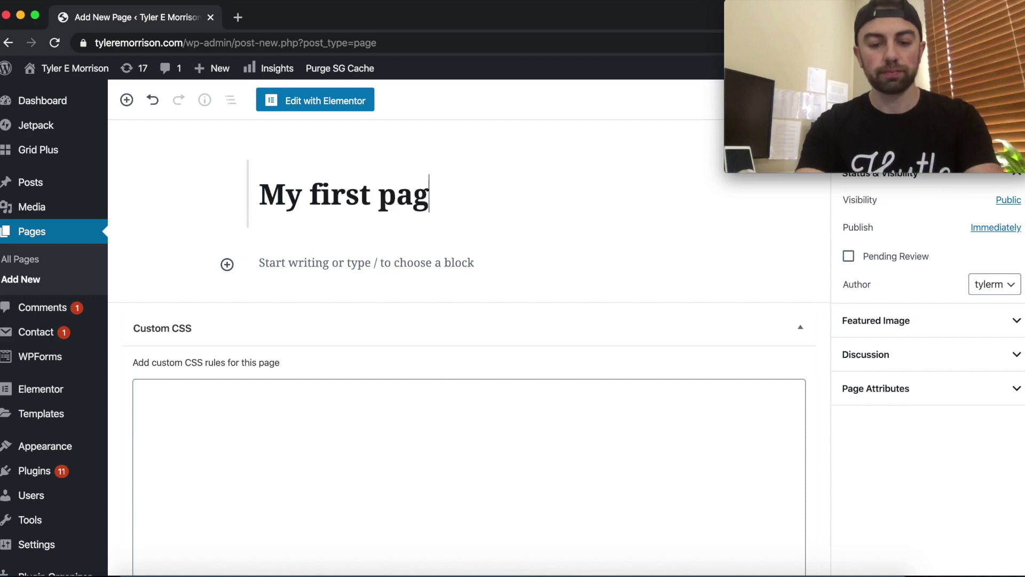
left_click(319, 102)
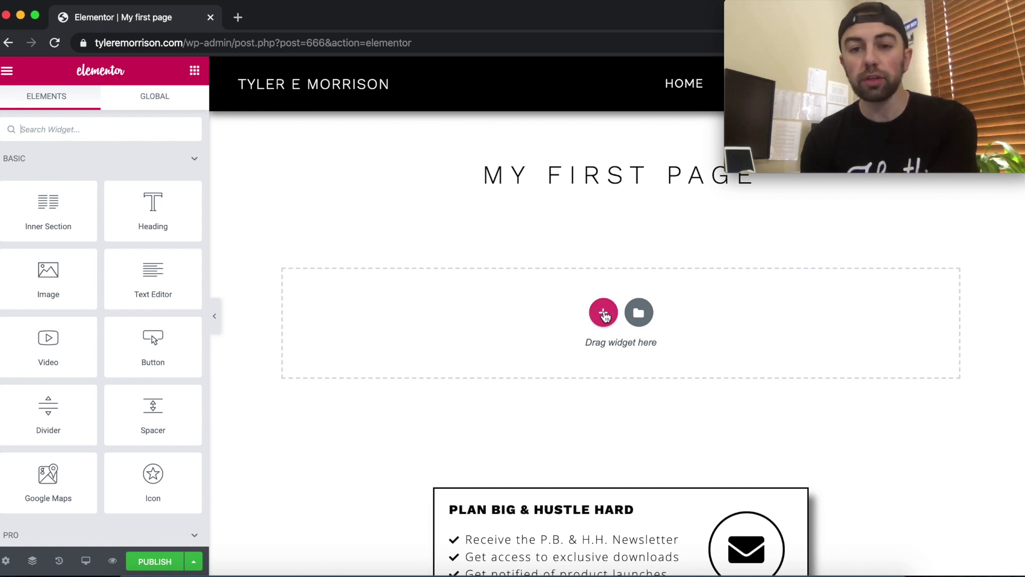
Step: Insert a two-column section below the page title and test the column widths
left_click(604, 314)
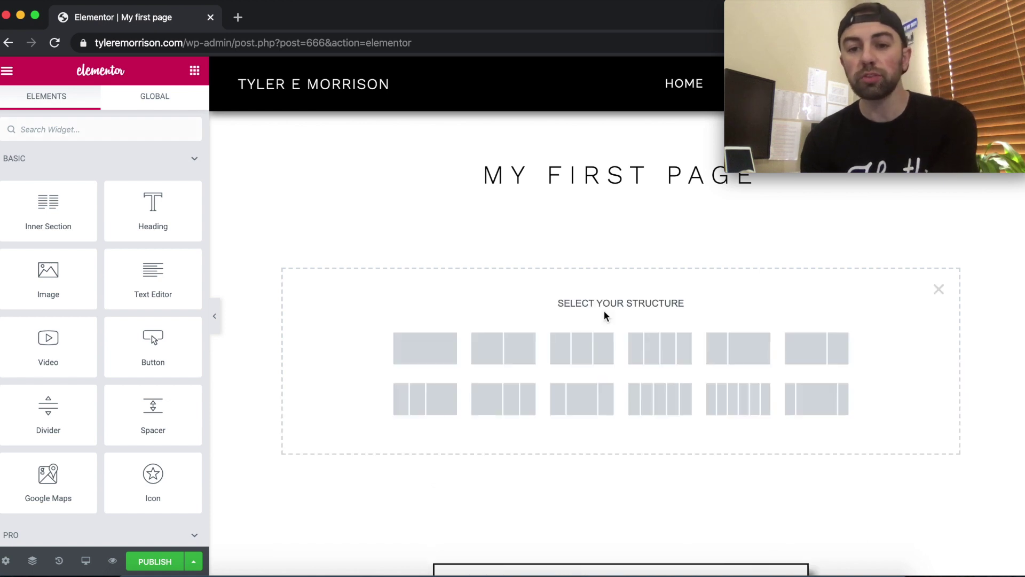
left_click(528, 357)
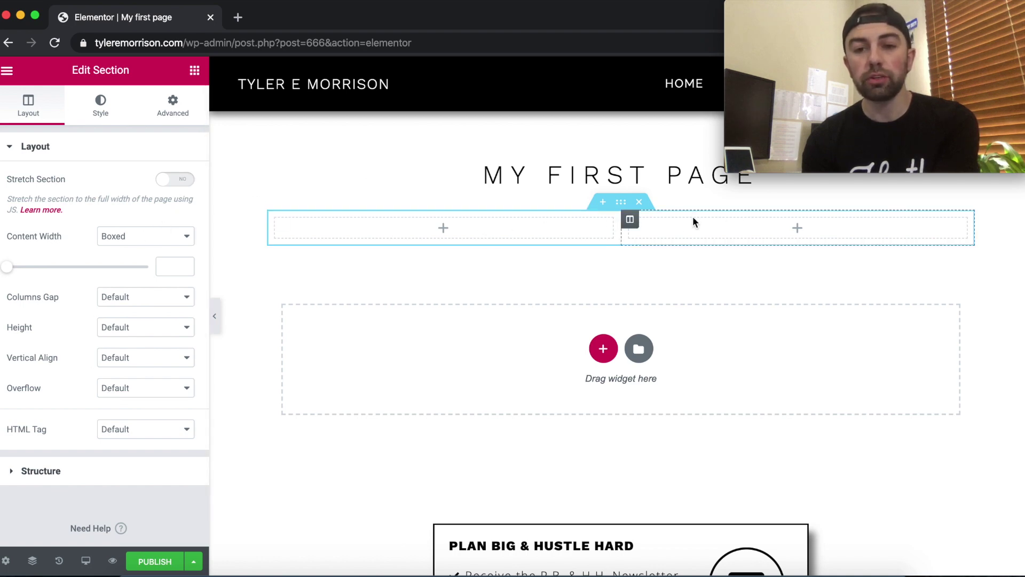
mouse_move(622, 234)
left_mouse_down()
mouse_move(572, 238)
mouse_move(686, 239)
mouse_move(609, 238)
mouse_move(622, 235)
left_mouse_up()
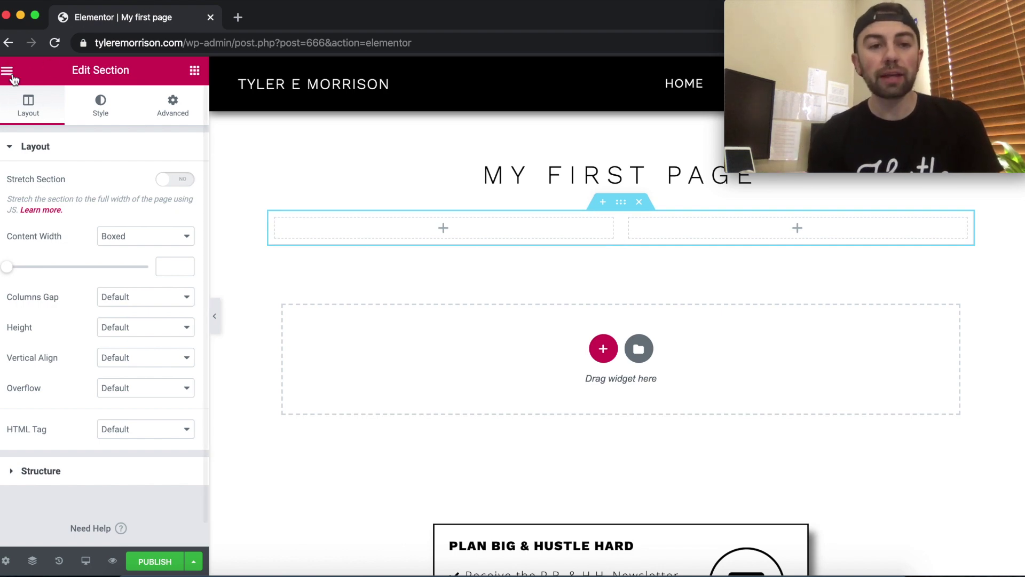
Step: Browse the Default Colors palette from the main menu and return to the Elements panel unchanged
left_click(10, 75)
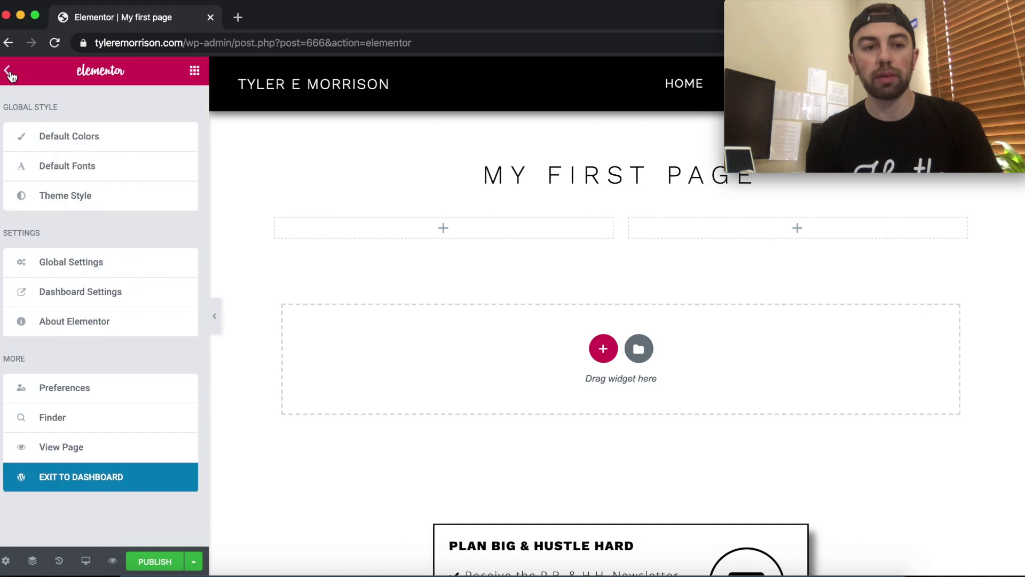
left_click(10, 75)
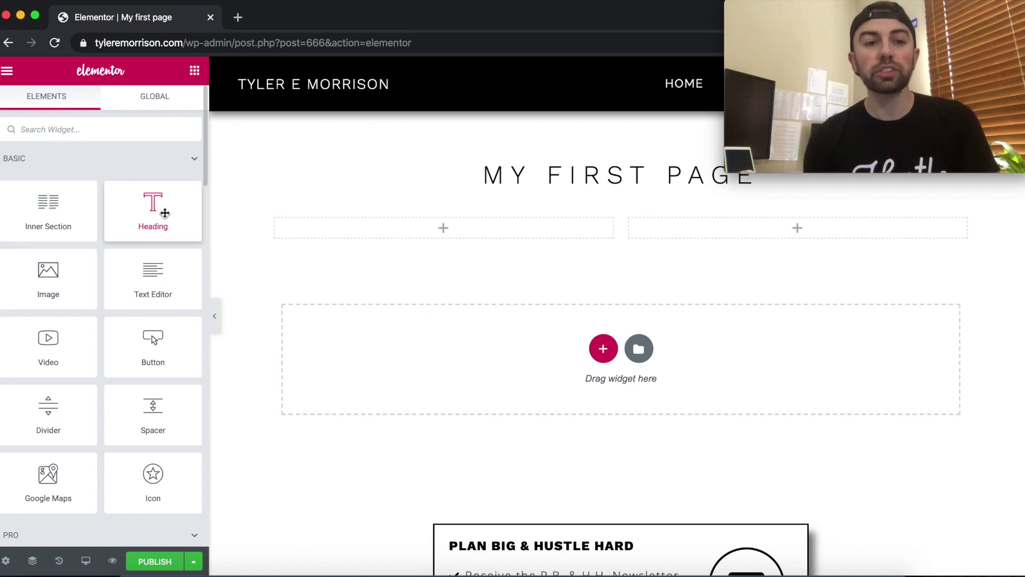
left_click(9, 76)
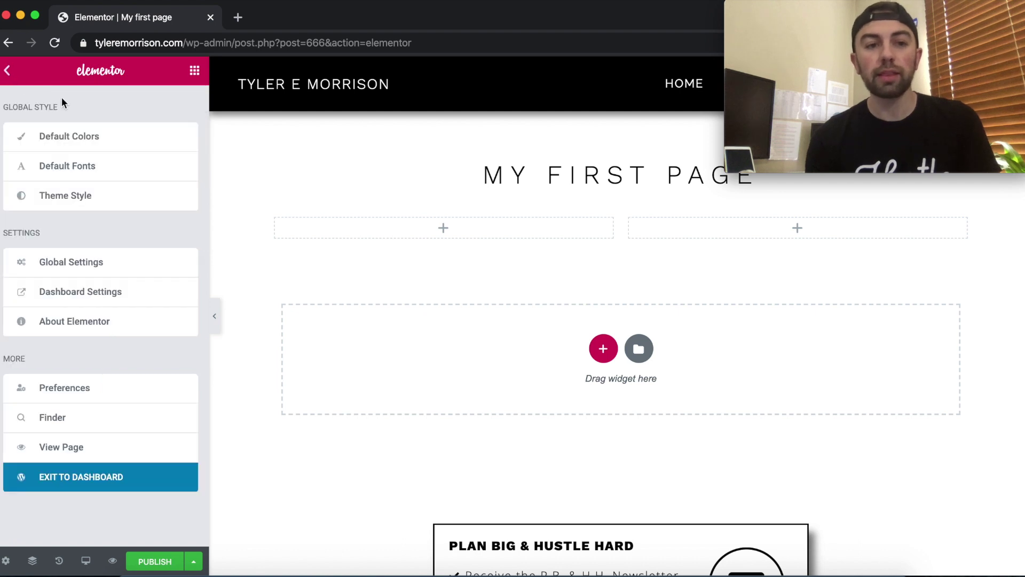
left_click(99, 142)
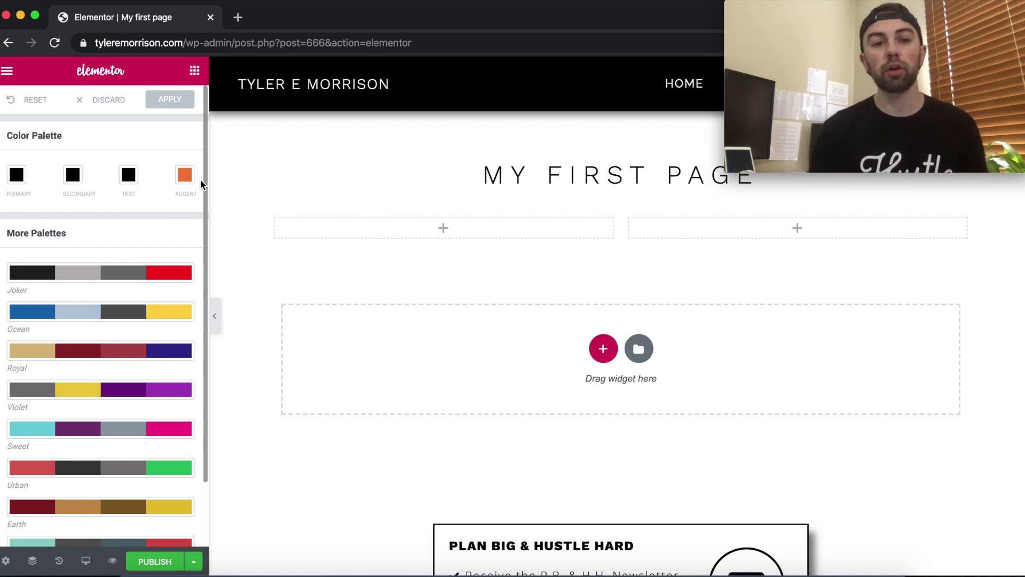
left_click(7, 71)
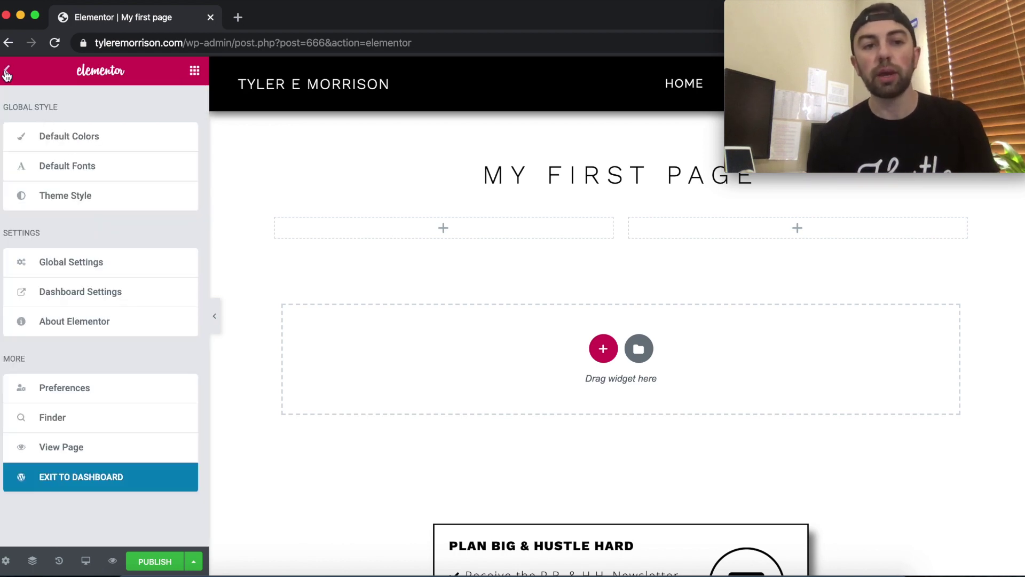
left_click(8, 73)
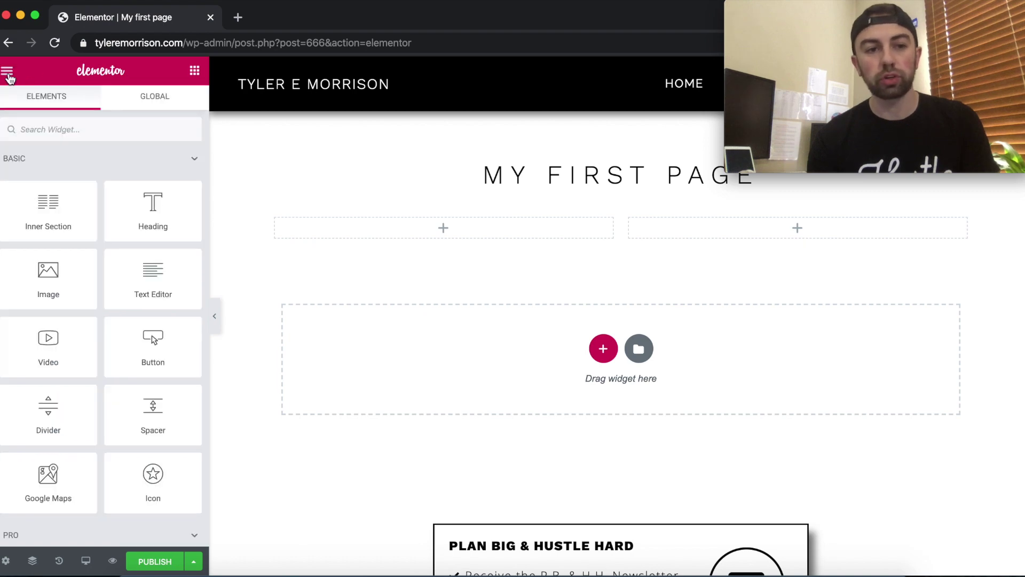
left_click(7, 71)
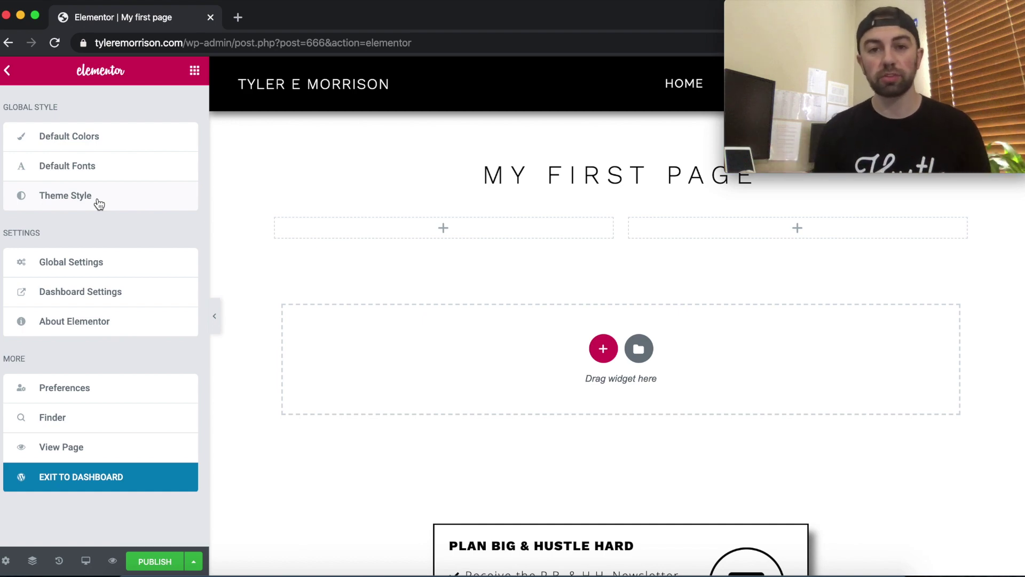
left_click(7, 71)
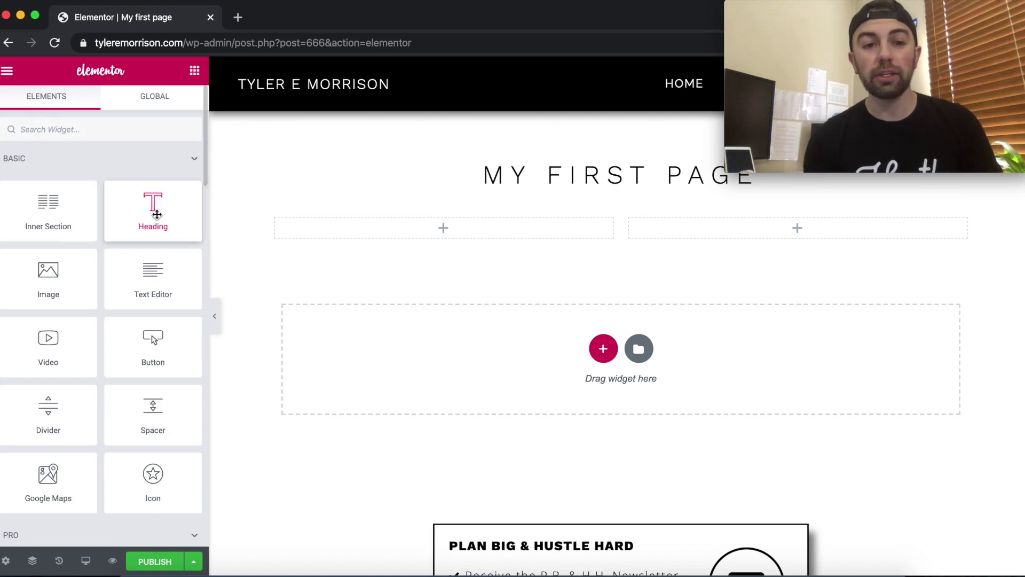
Step: Drag a Heading widget into the section's left column
left_click_drag(157, 214, 407, 231)
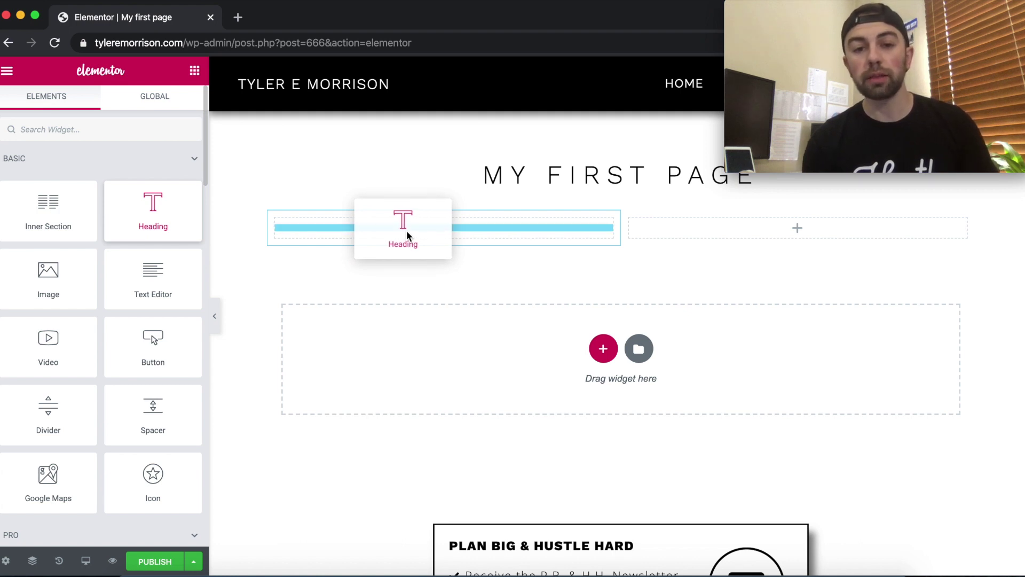
left_click_drag(405, 230, 408, 232)
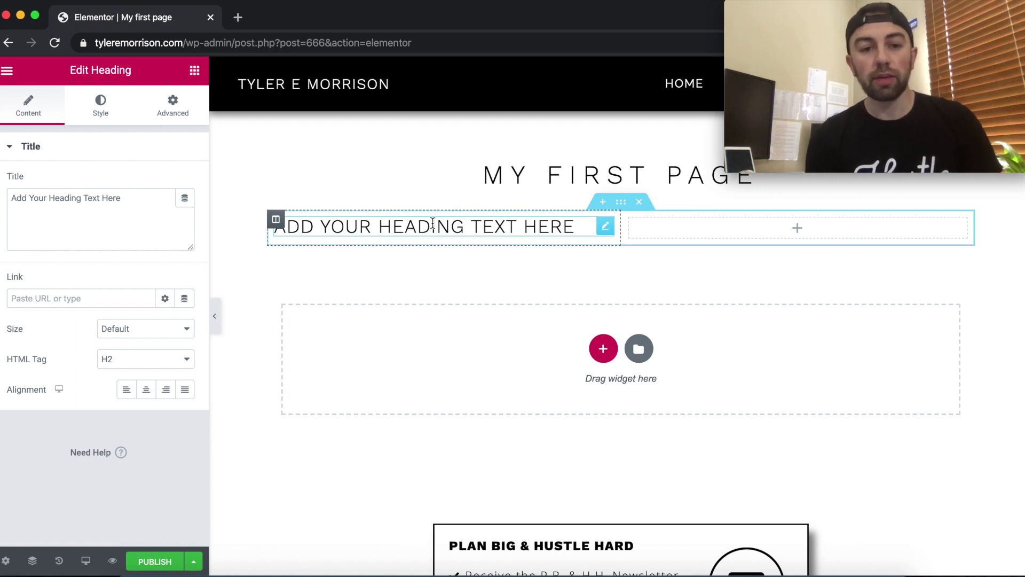
left_click(571, 226)
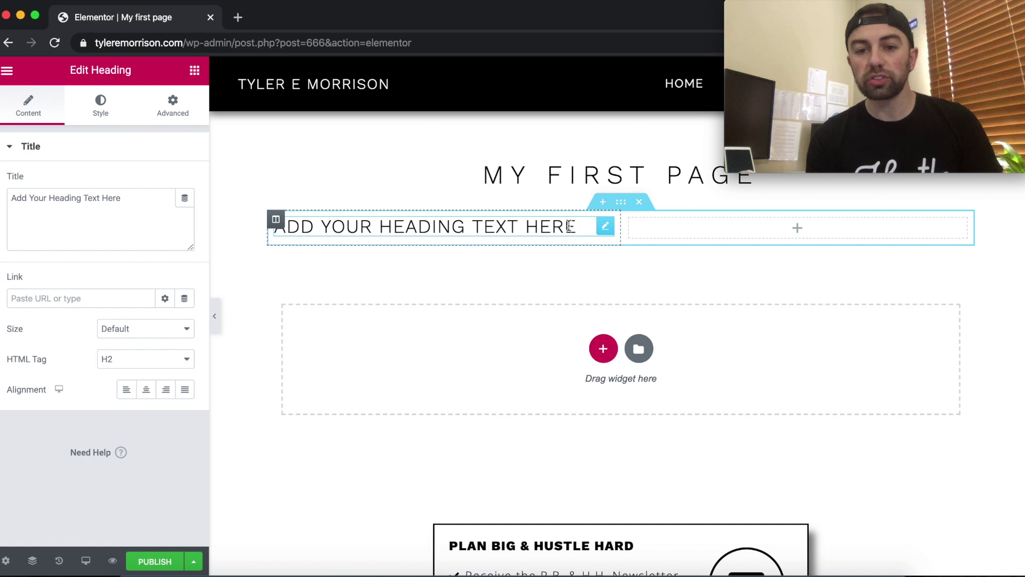
key("BackSpace")
key("BackSpace")
key("BackSpace")
key("BackSpace")
key("BackSpace")
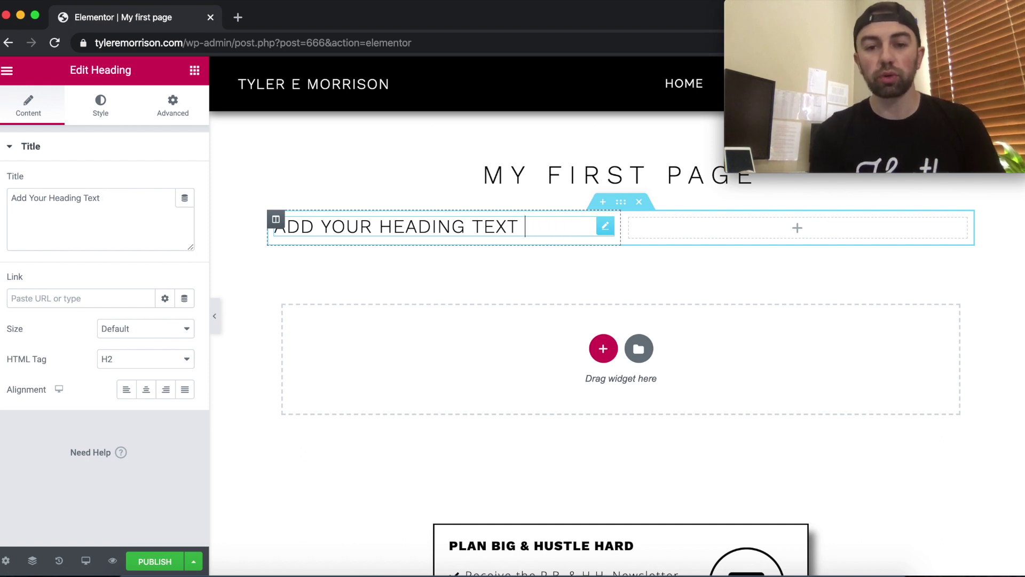
left_click(111, 203)
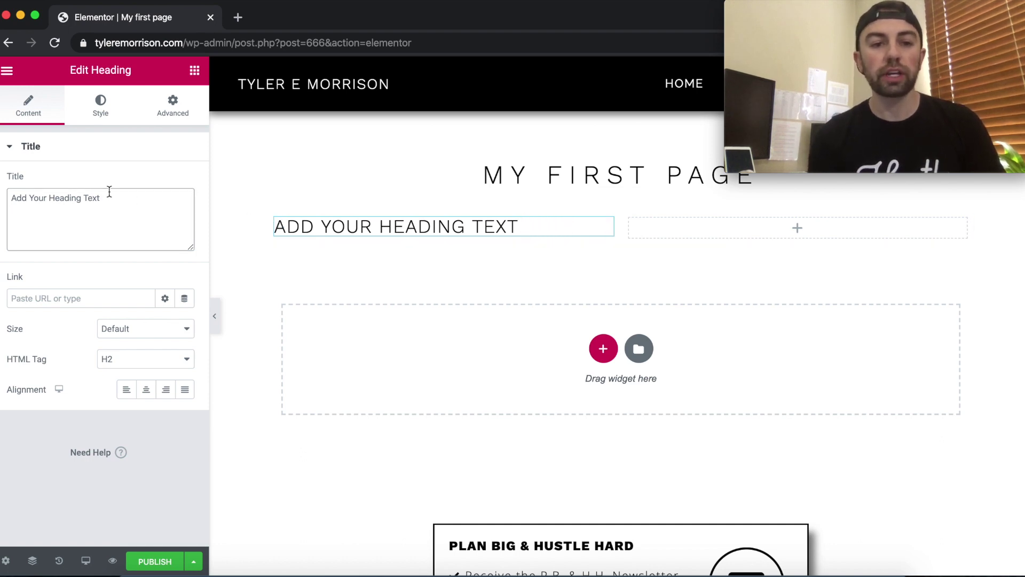
left_click_drag(113, 199, 8, 196)
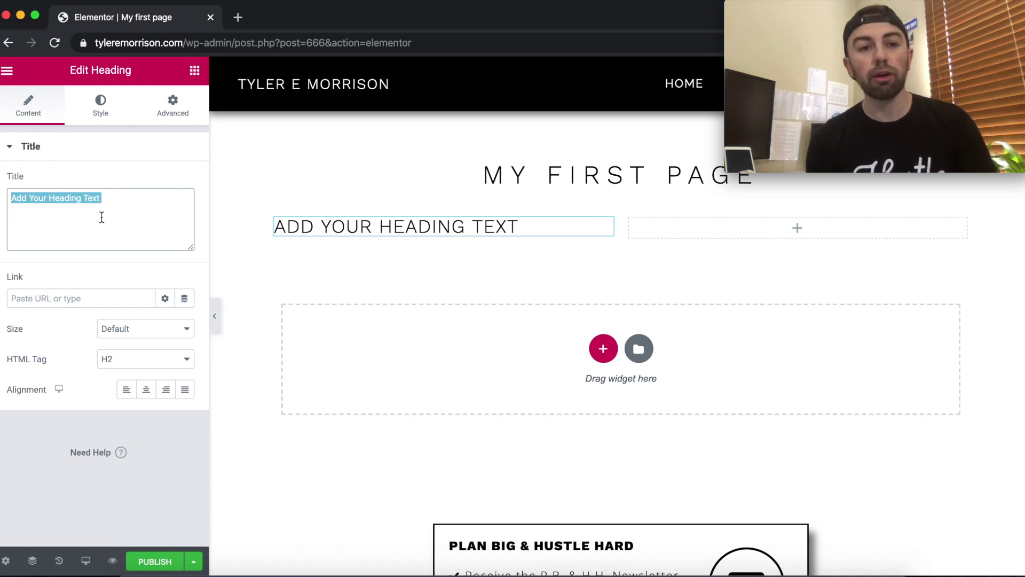
left_click(10, 71)
left_click(12, 73)
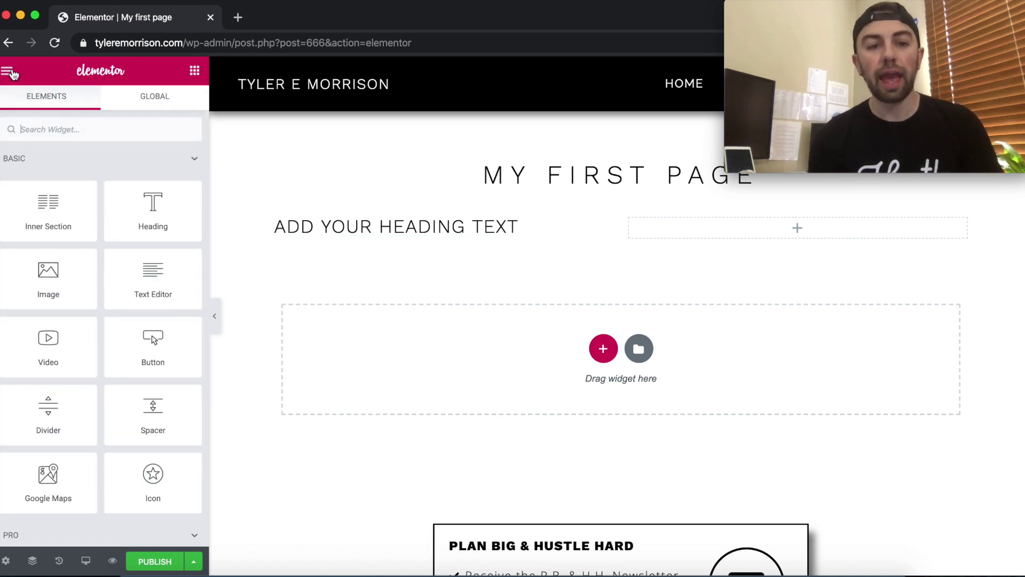
Step: Replace the heading's placeholder title with 'Hello World'
scroll(168, 388, "down", 5)
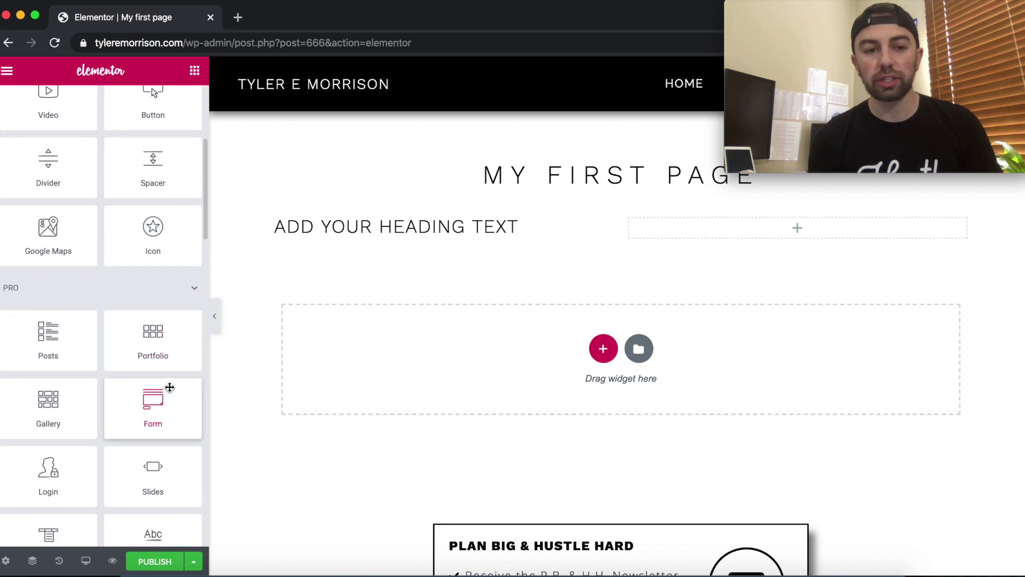
scroll(170, 387, "up", 1)
scroll(168, 387, "down", 15)
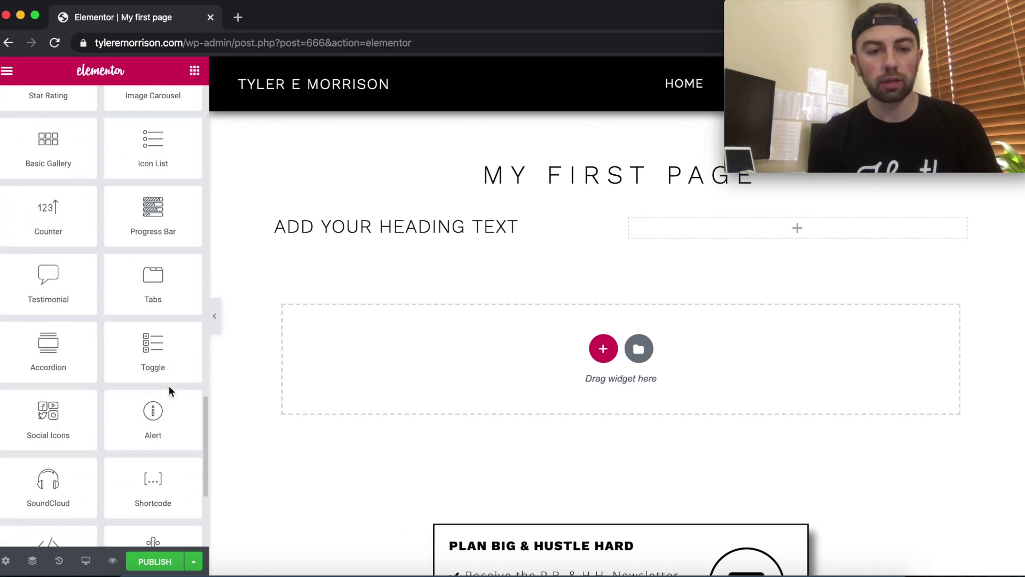
scroll(169, 386, "down", 4)
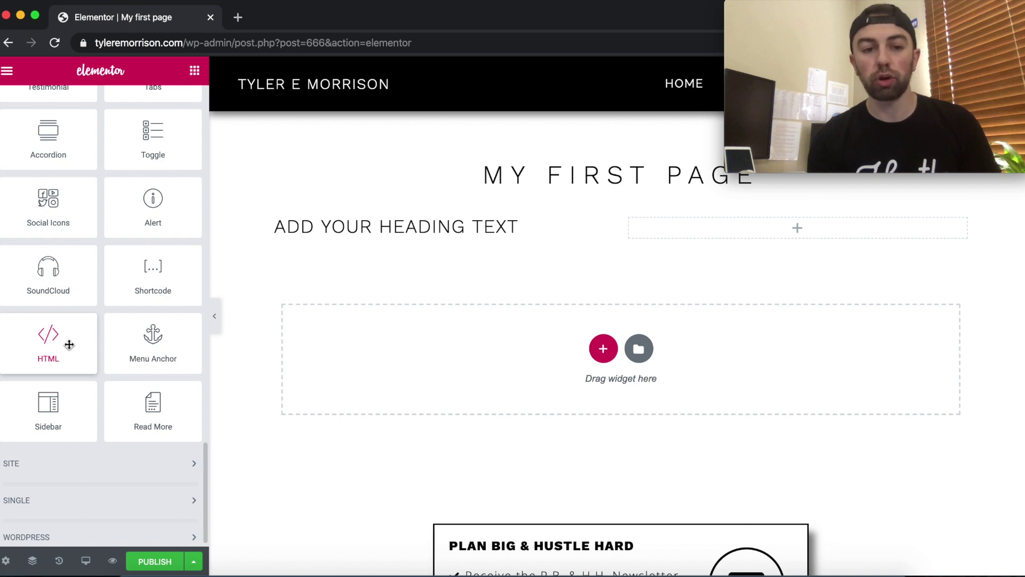
scroll(119, 251, "up", 20)
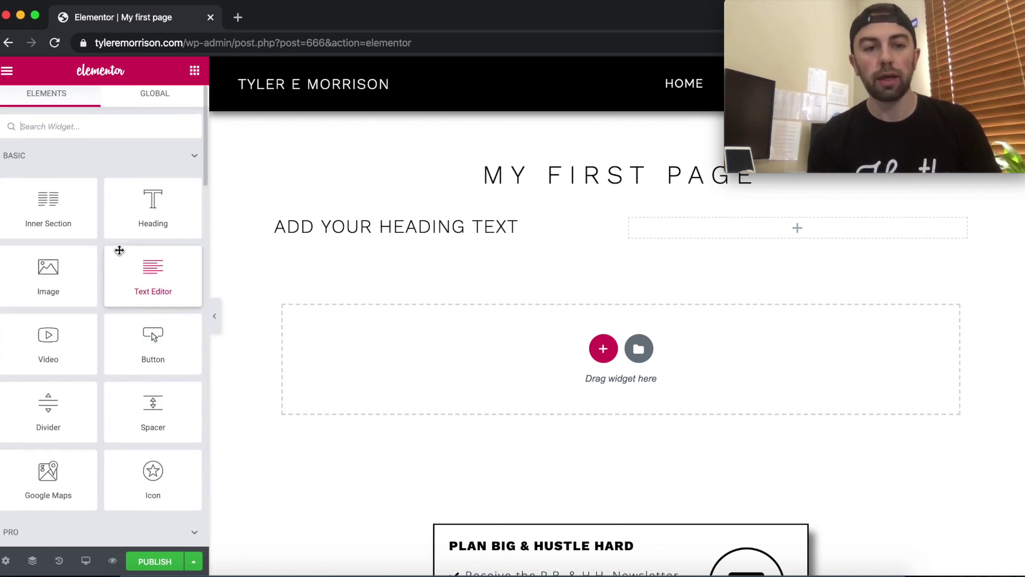
left_click(389, 225)
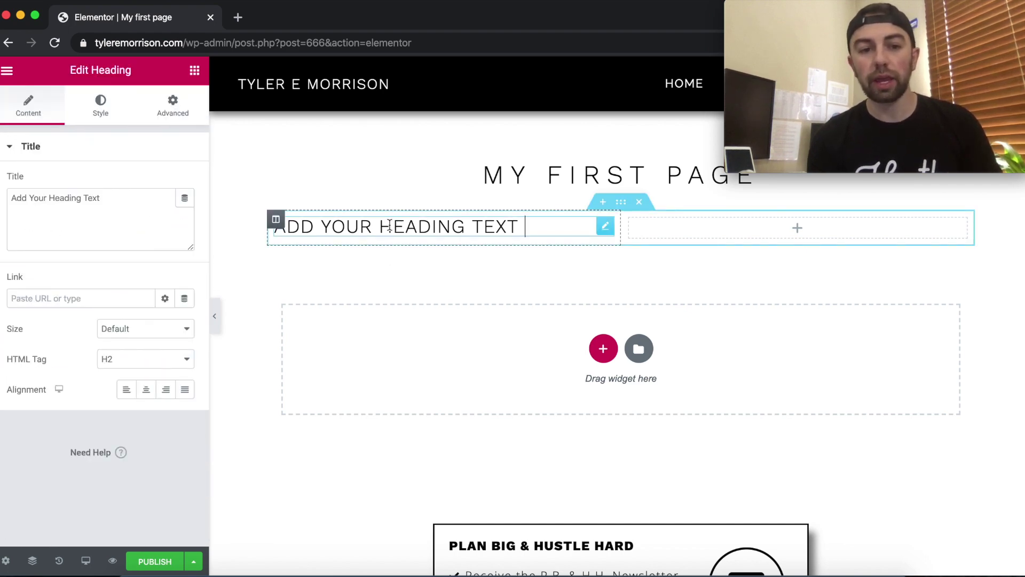
double_click(126, 201)
key("super+a")
type("H")
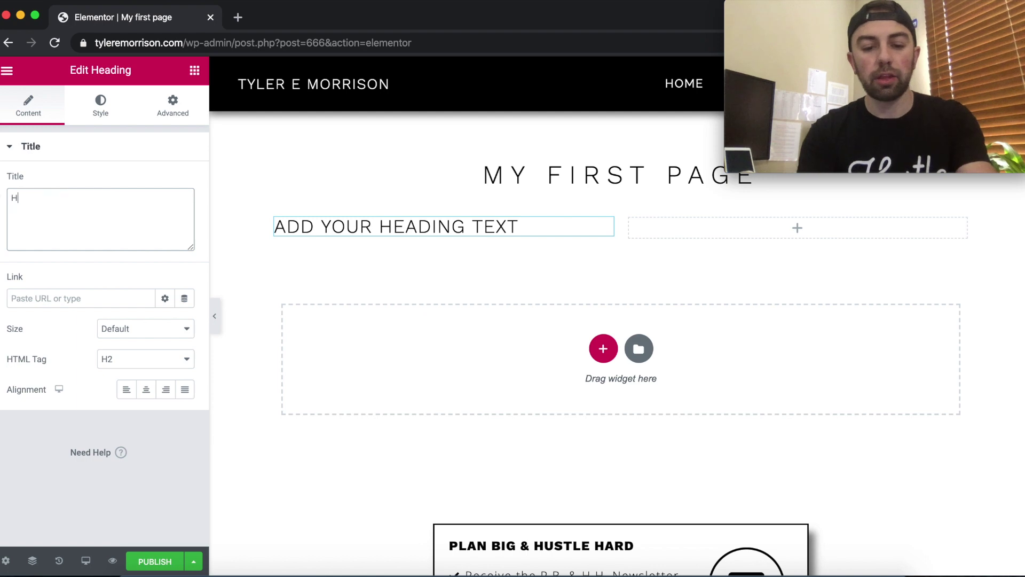
type("ellow")
key("BackSpace")
type("World")
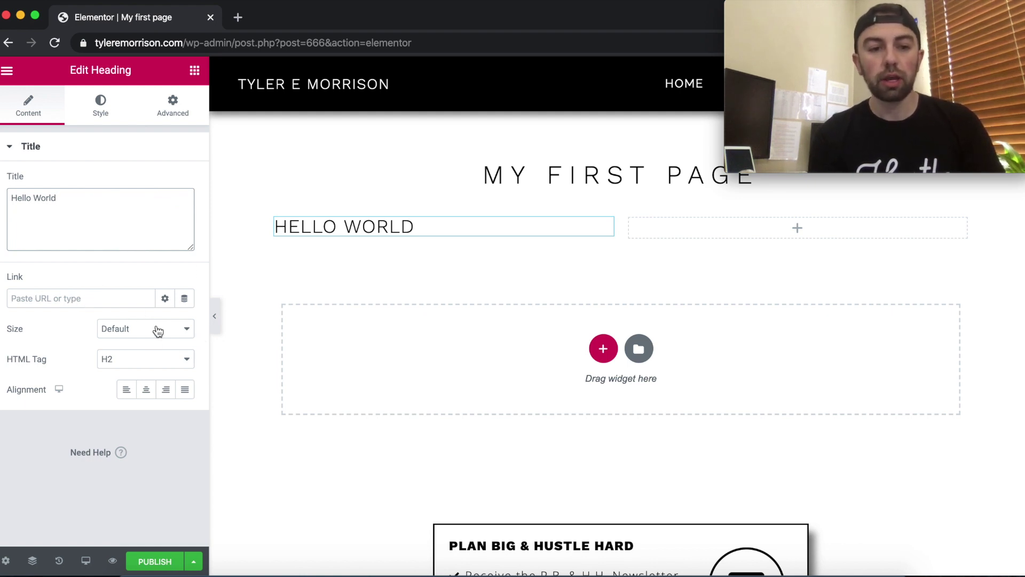
Step: Set the Hello World heading's text colour to a vivid blue
left_click(107, 116)
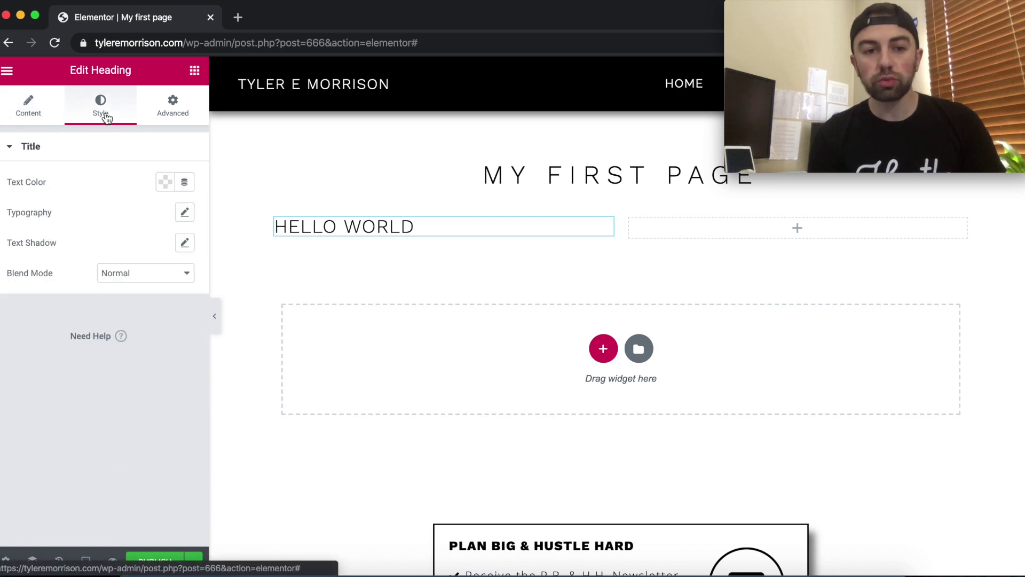
left_click(166, 187)
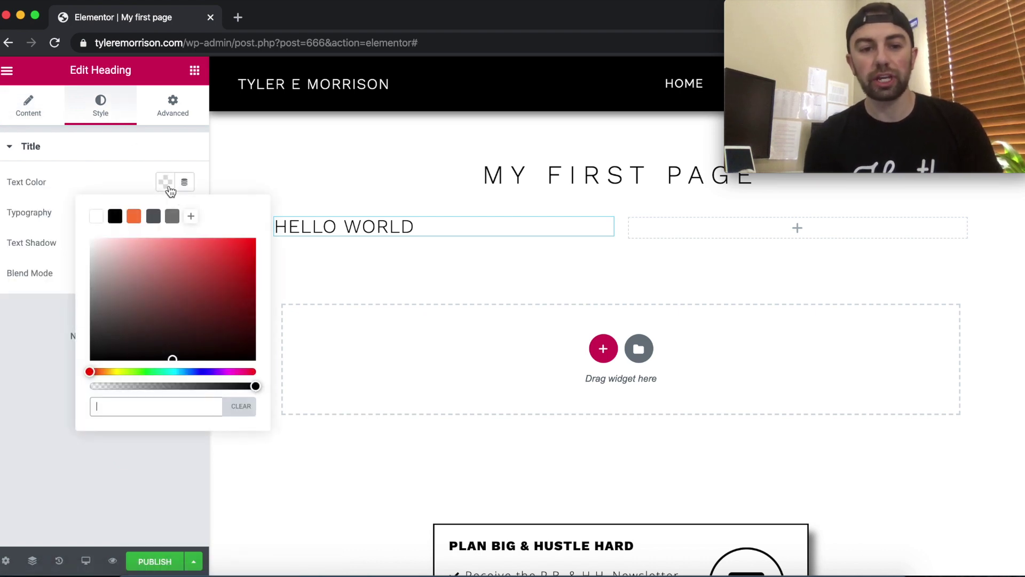
left_click(200, 371)
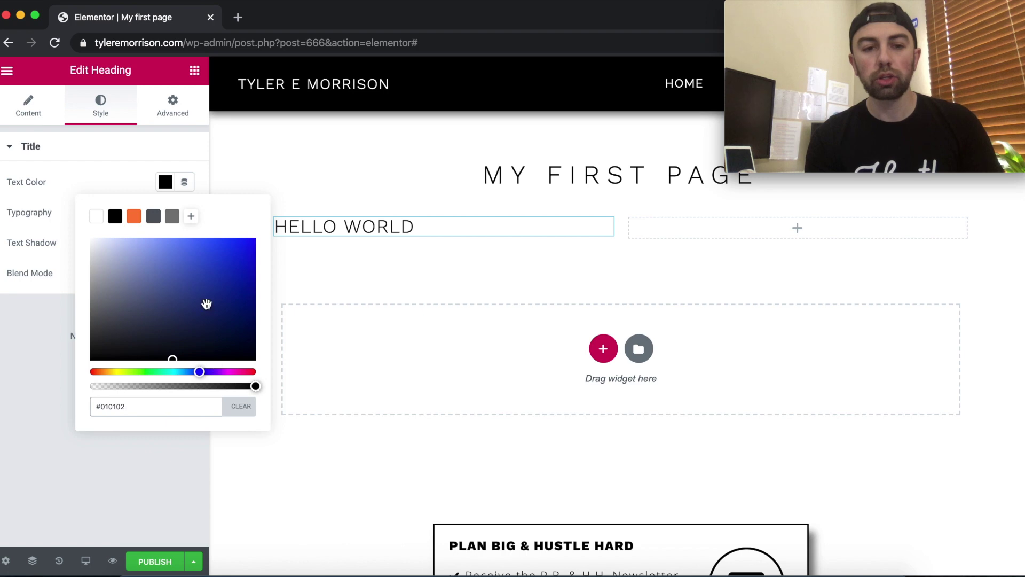
left_click_drag(207, 302, 261, 231)
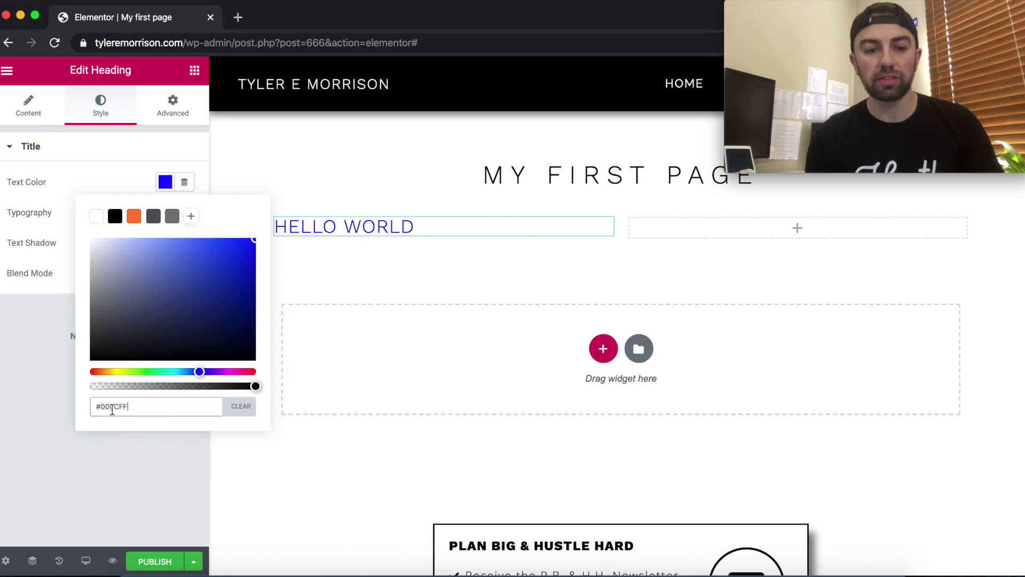
left_click(44, 392)
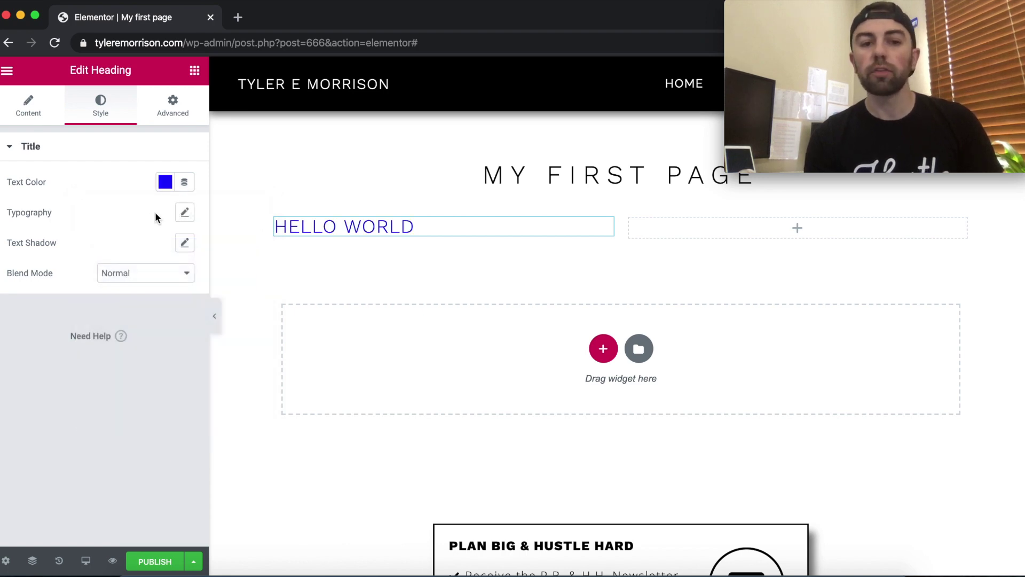
Step: Set the heading's font family to Acme with Normal text transform
left_click(184, 216)
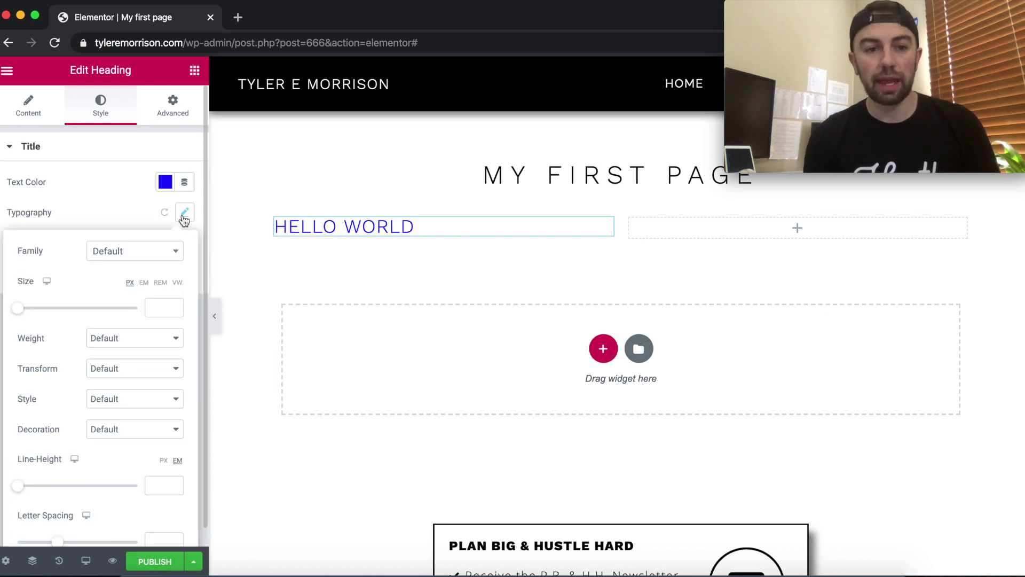
left_click(135, 258)
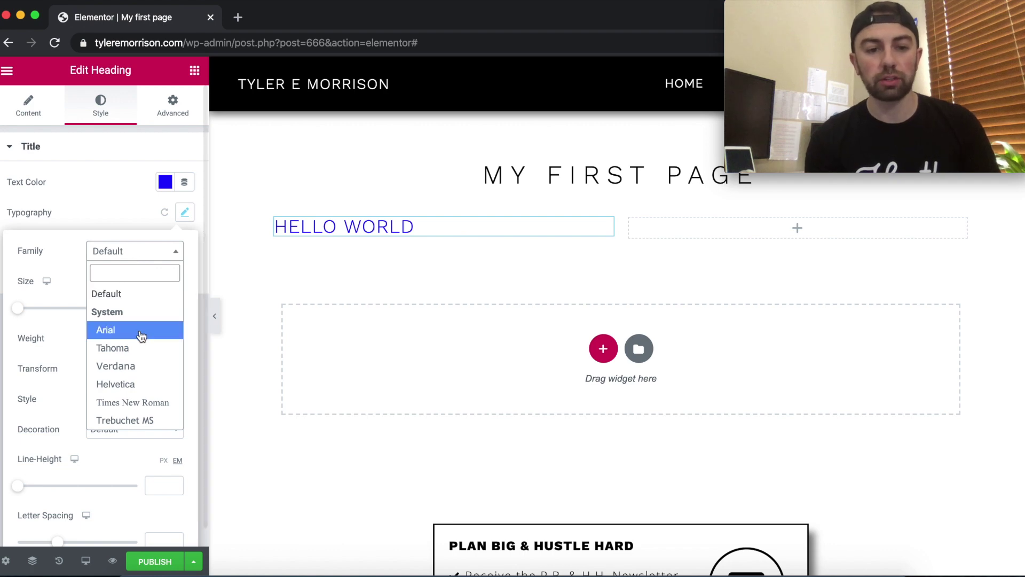
scroll(138, 334, "down", 5)
scroll(141, 336, "down", 1)
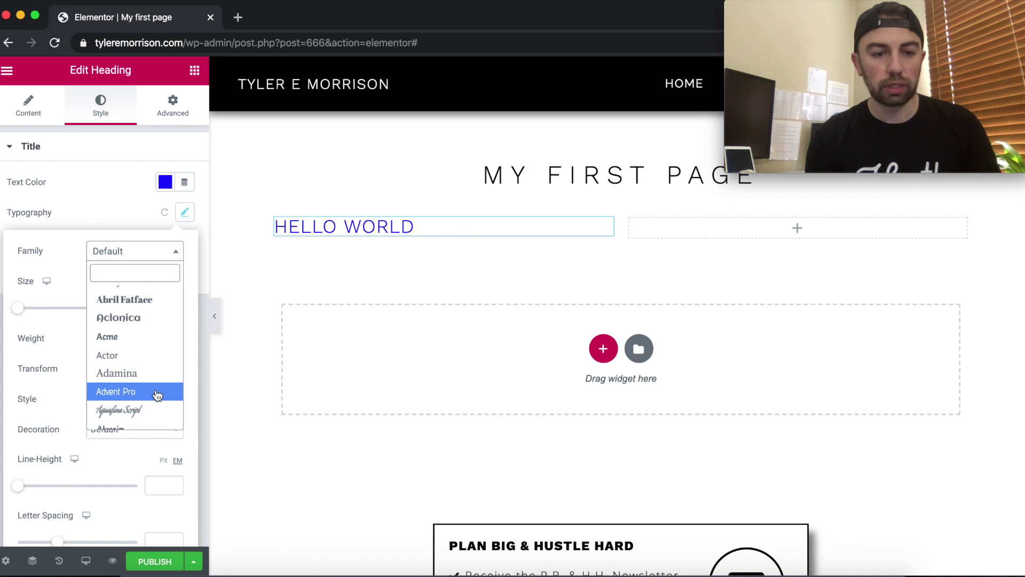
left_click(145, 337)
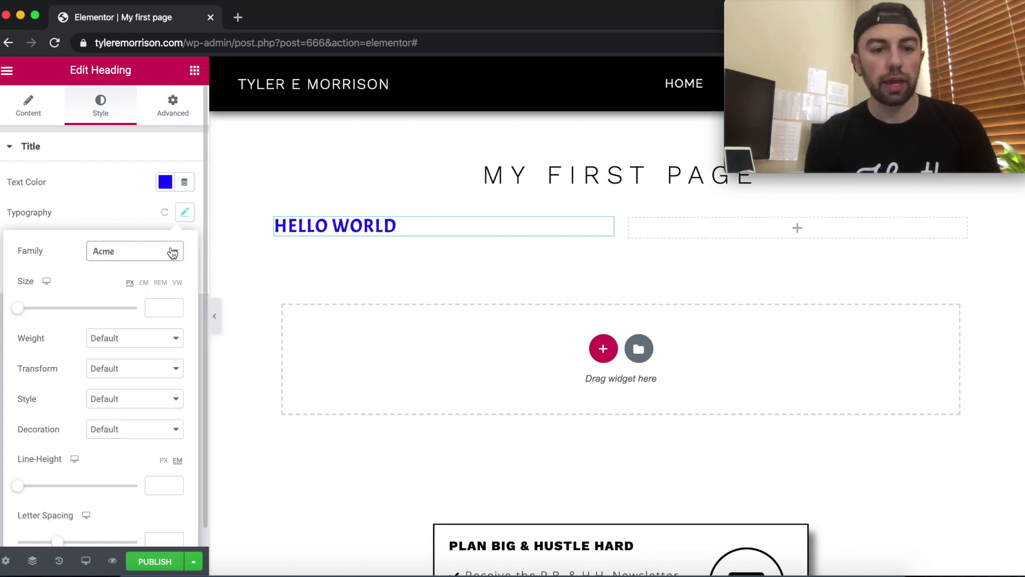
left_click(117, 371)
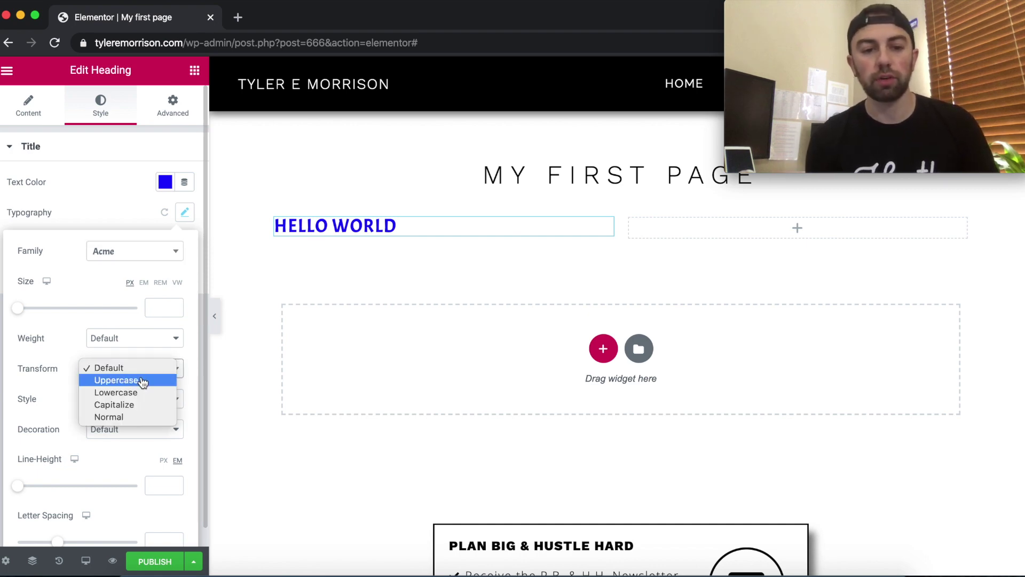
left_click(150, 395)
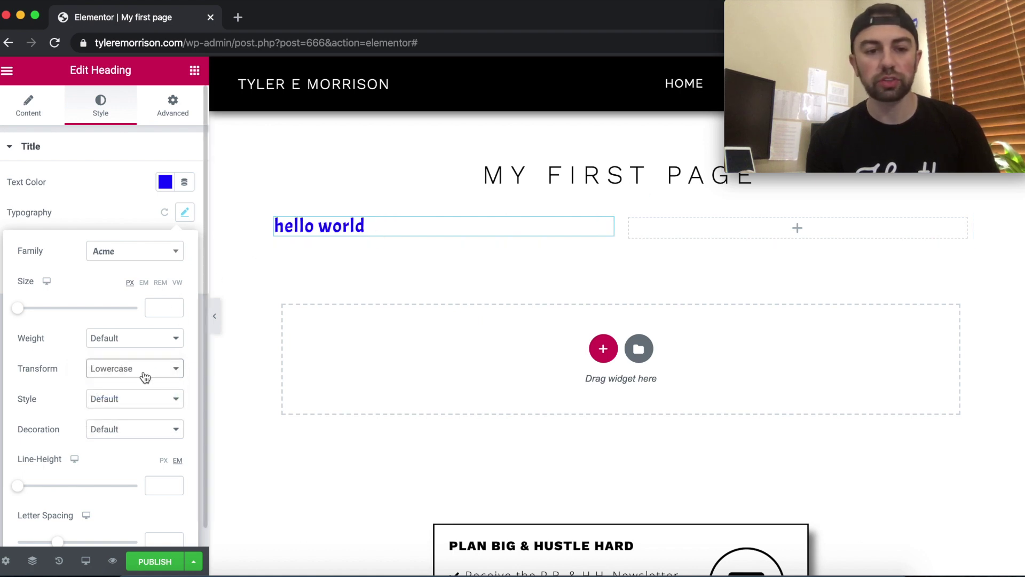
left_click(147, 369)
left_click(149, 361)
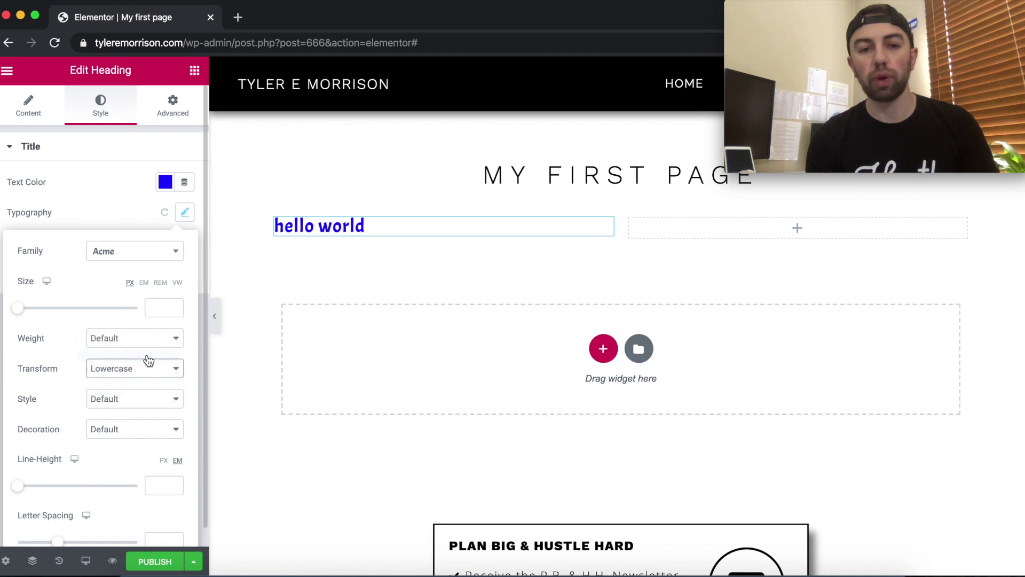
left_click(158, 368)
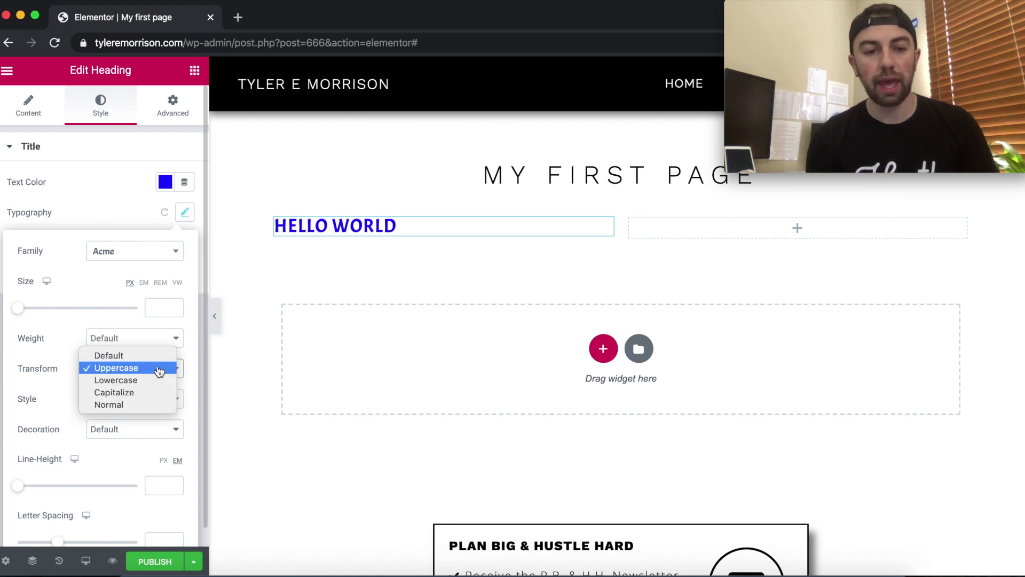
left_click(157, 404)
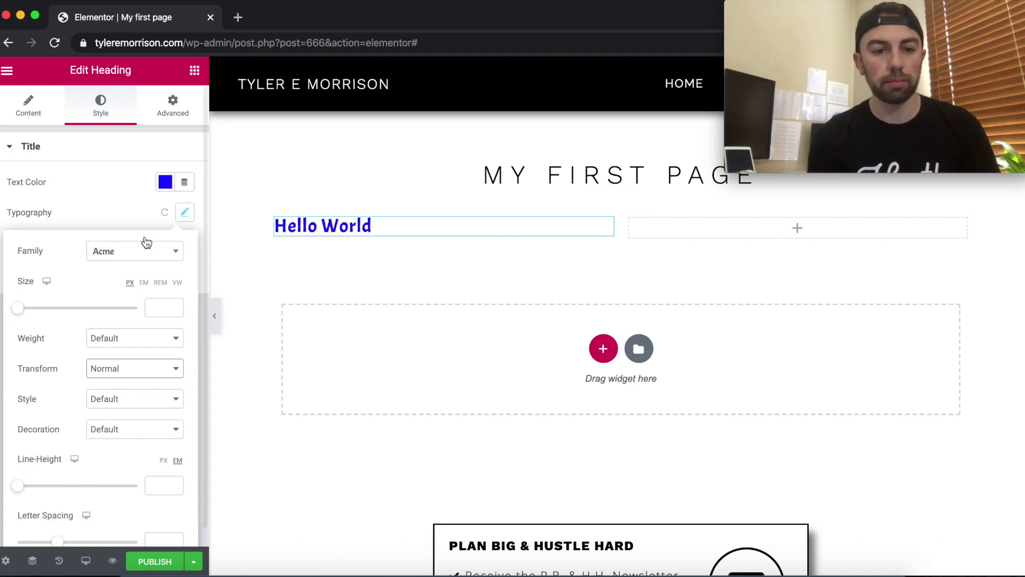
Step: Set the Hello World heading's typography size to 50 px
left_click(137, 207)
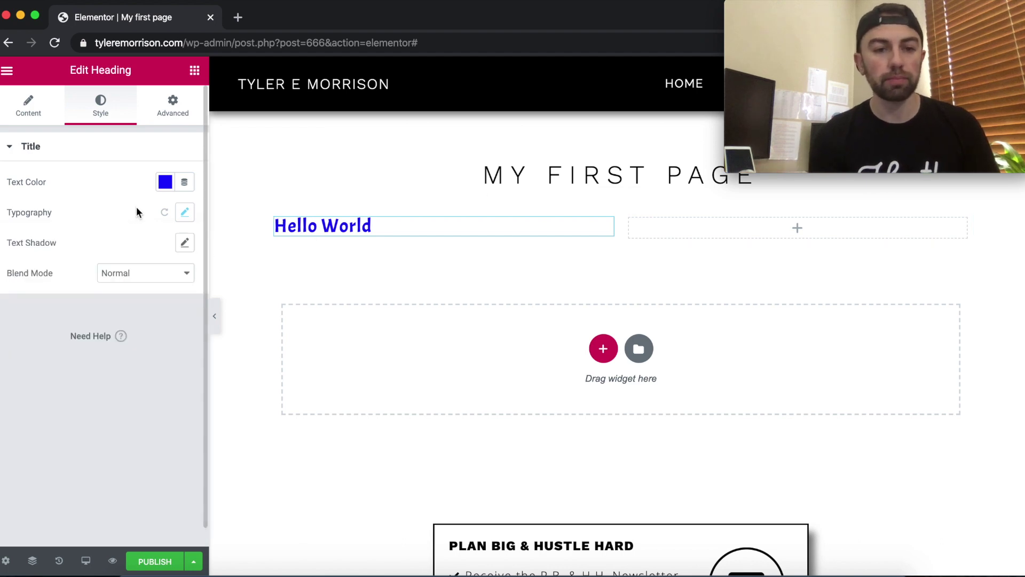
left_click(185, 214)
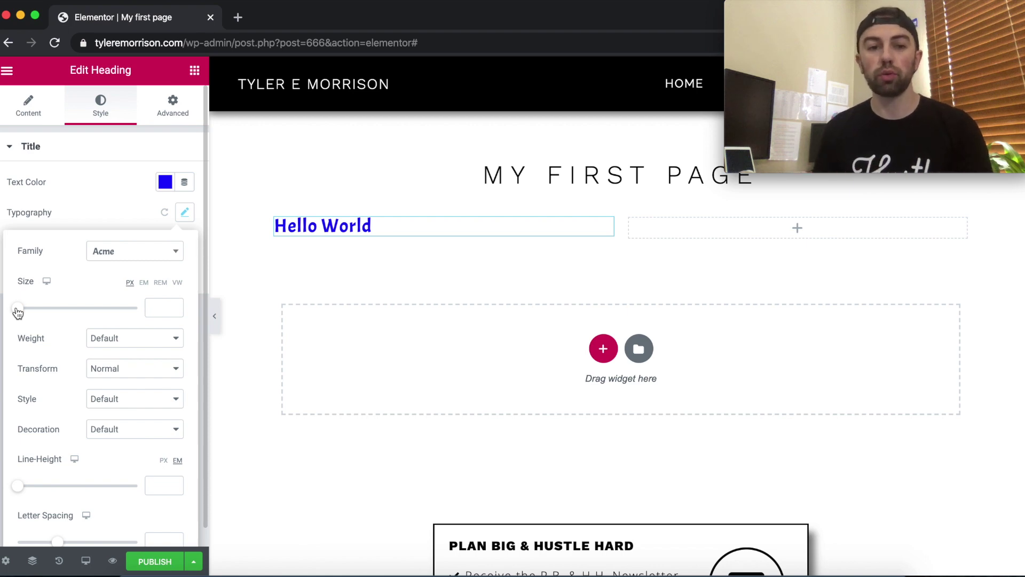
left_click_drag(17, 311, 48, 318)
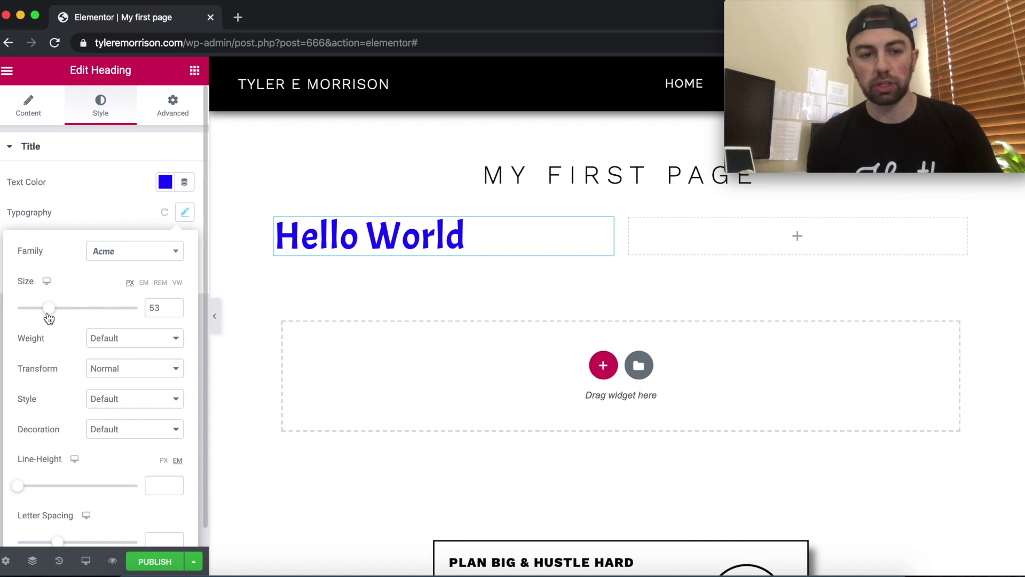
left_click(174, 310)
left_click(174, 310)
left_click(174, 310)
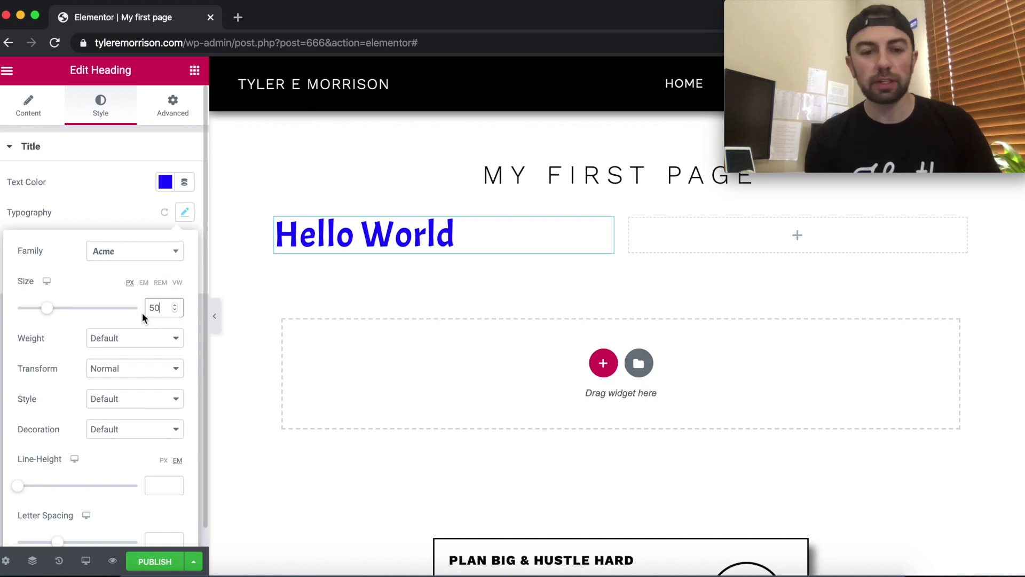
scroll(140, 380, "down", 1)
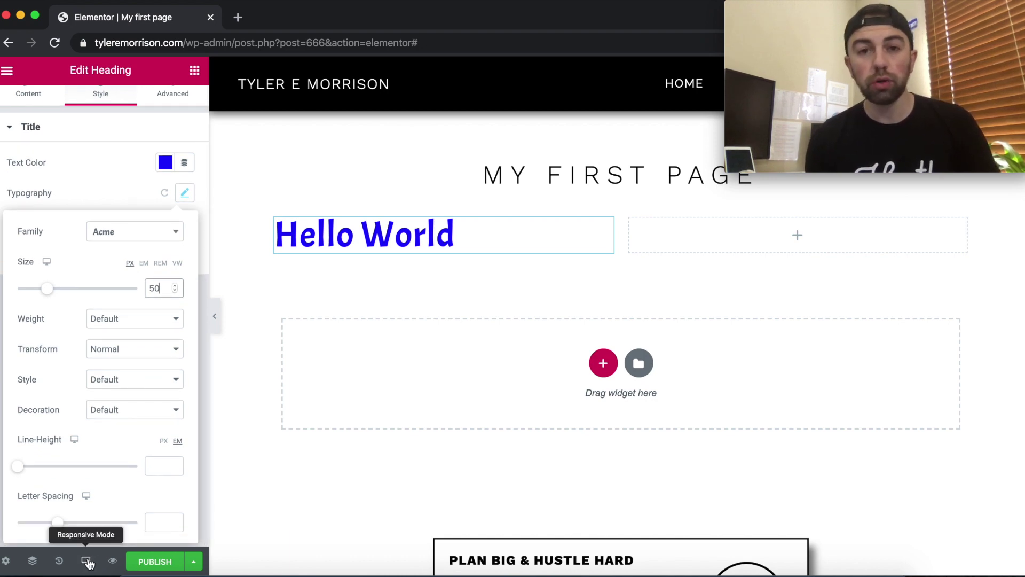
left_click(87, 561)
left_click(87, 498)
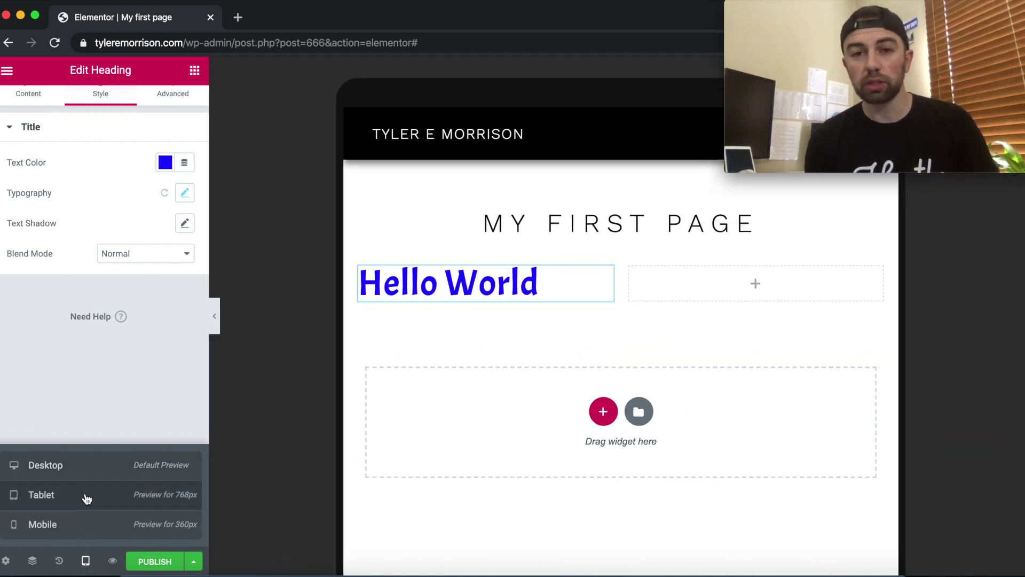
left_click(86, 525)
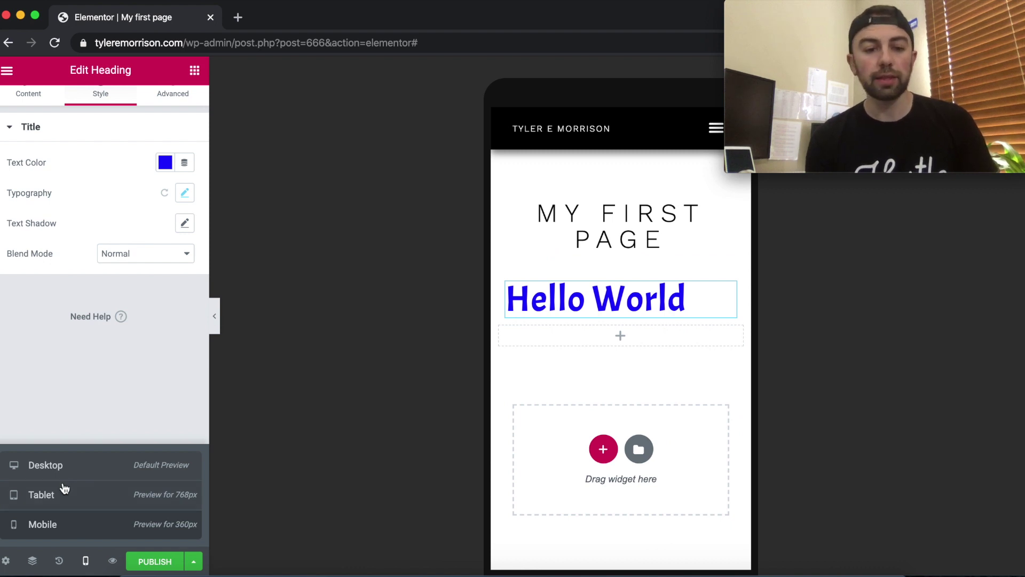
left_click(78, 473)
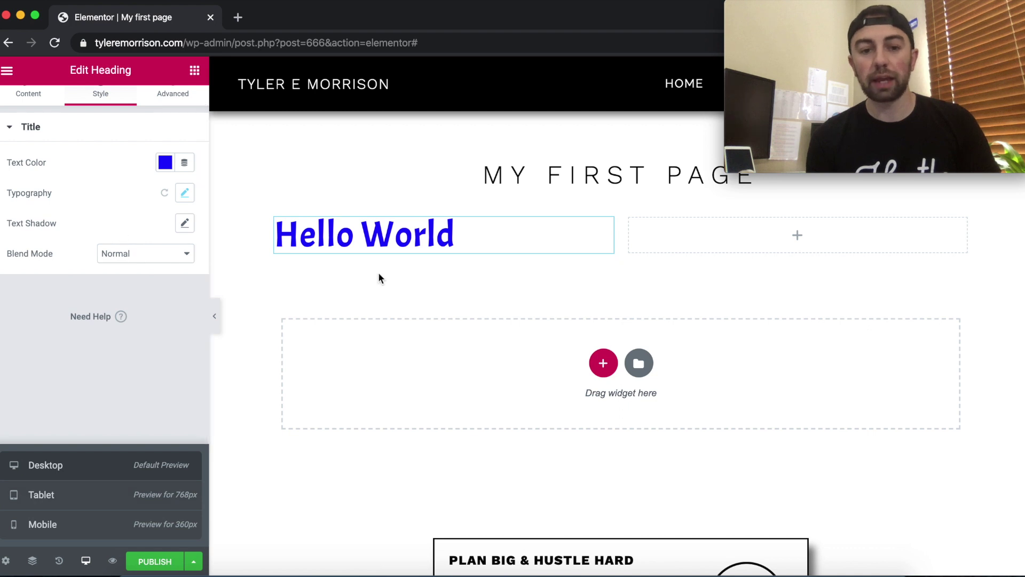
Step: Center-align the Hello World heading within its column, then open the main editor menu
scroll(93, 236, "up", 1)
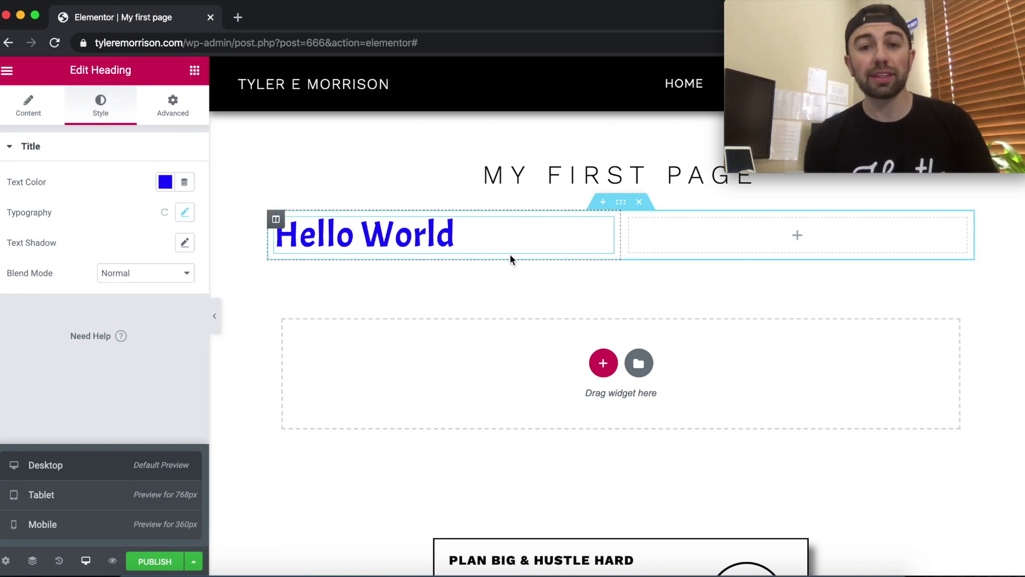
left_click(36, 105)
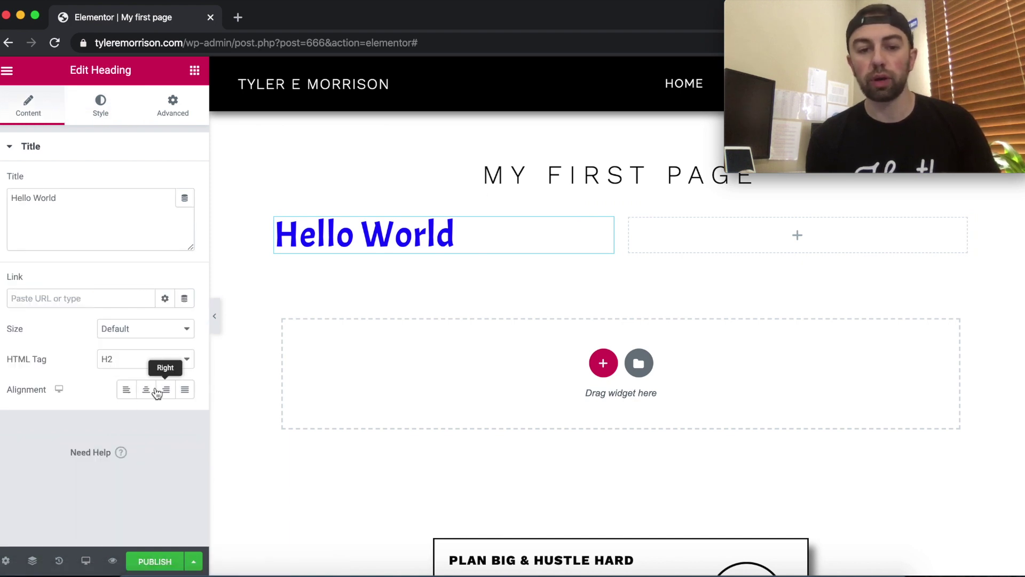
left_click(147, 390)
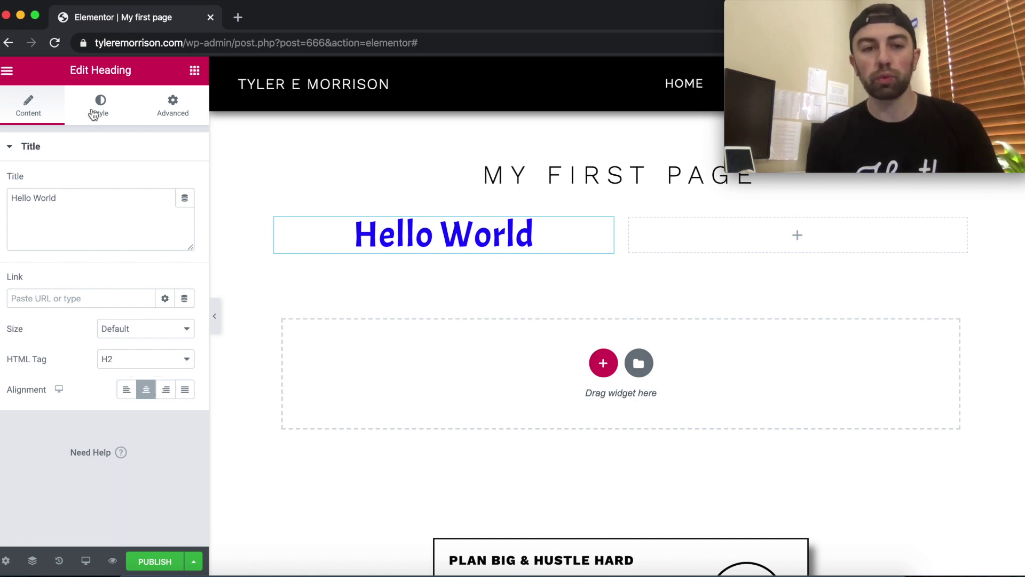
left_click(7, 70)
Step: Place an Image widget under the Hello World heading in the left column
left_click(6, 70)
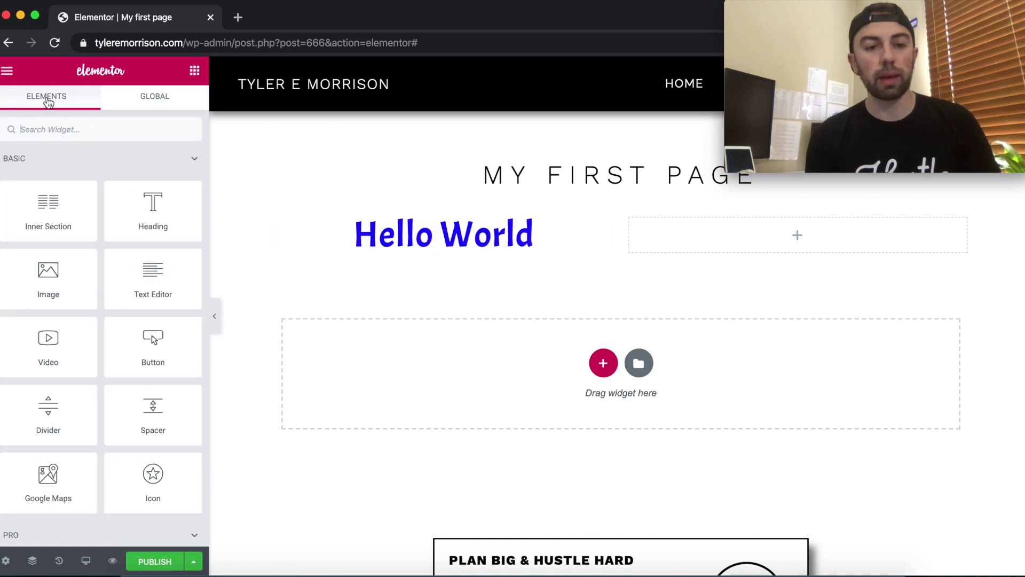
left_click_drag(72, 267, 430, 261)
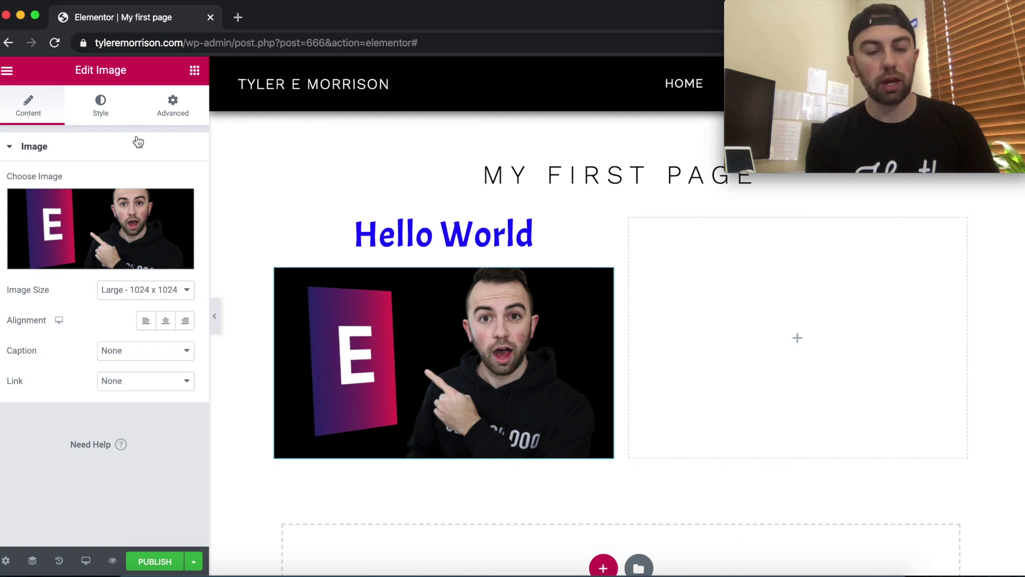
left_click(98, 107)
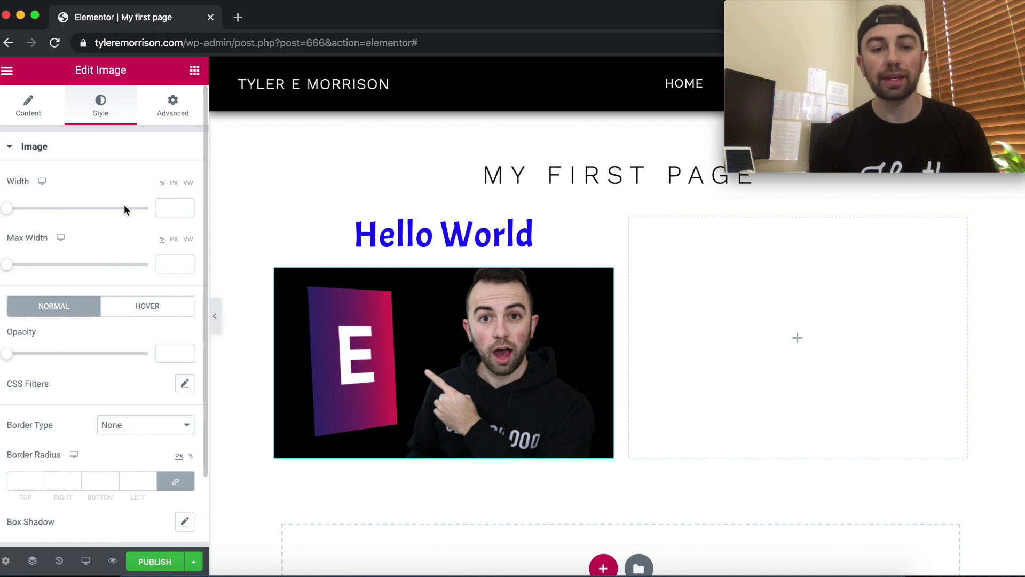
left_click(173, 187)
left_click(175, 207)
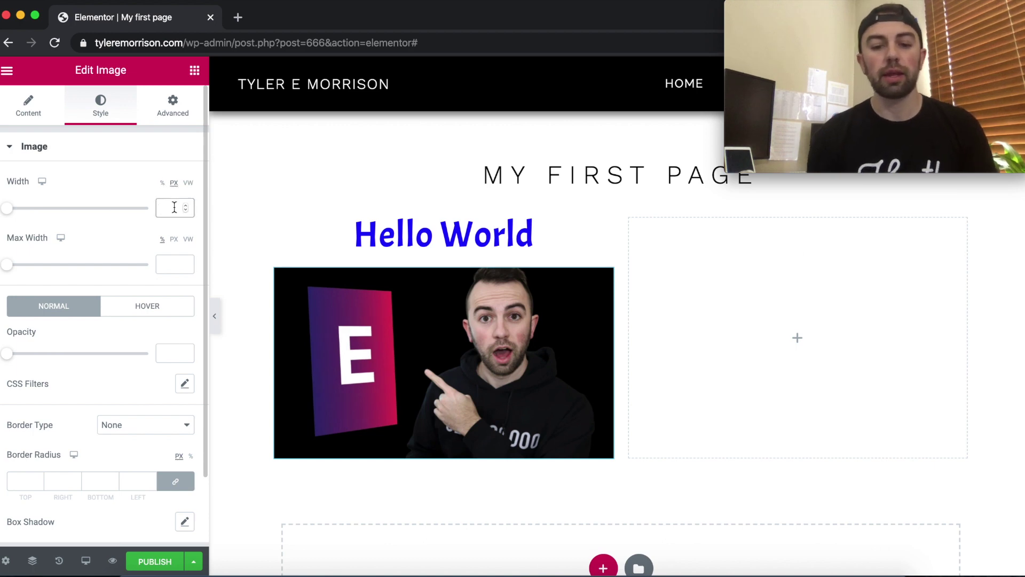
type("200")
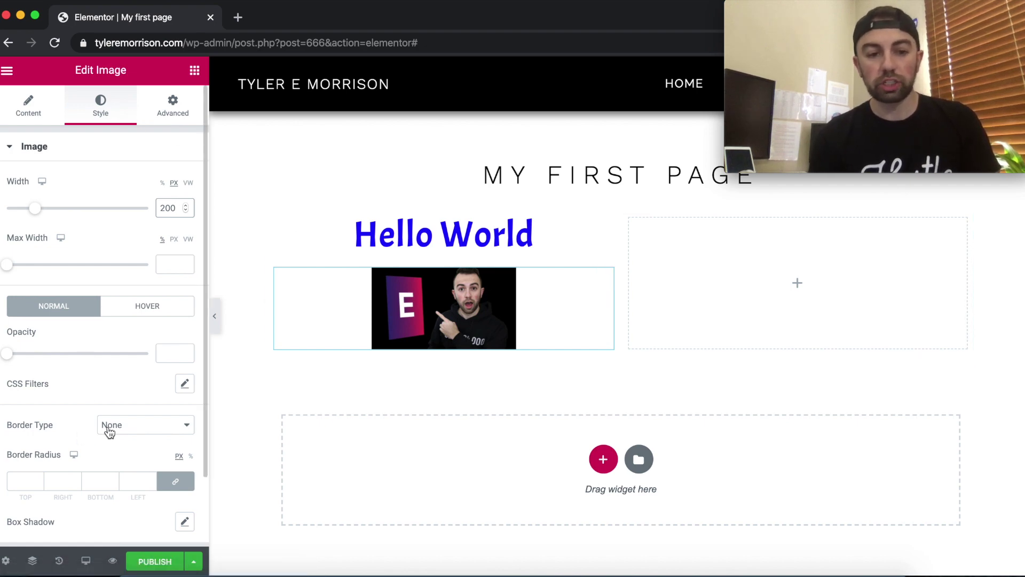
left_click(136, 432)
left_click(135, 431)
left_click(135, 432)
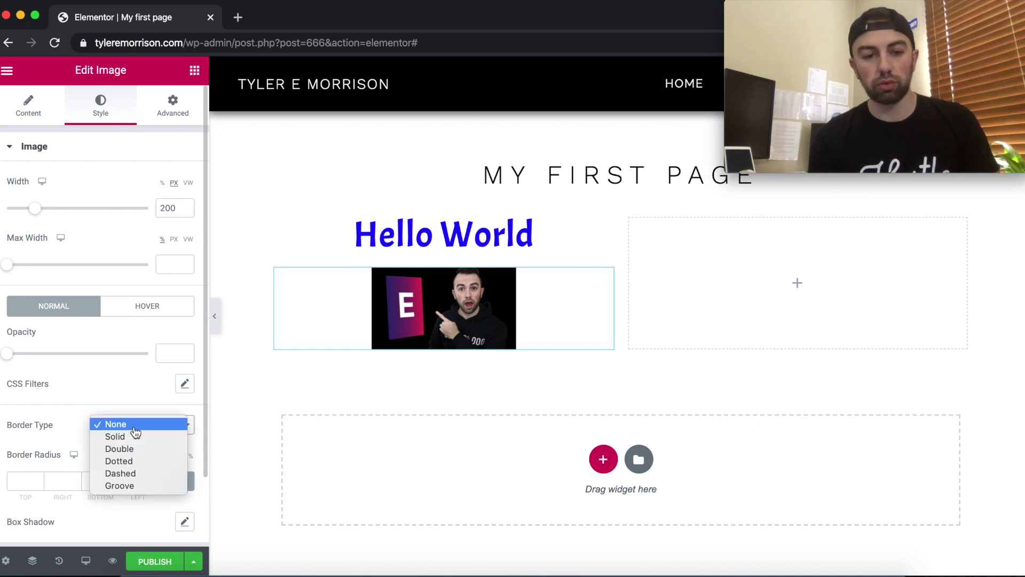
left_click(74, 431)
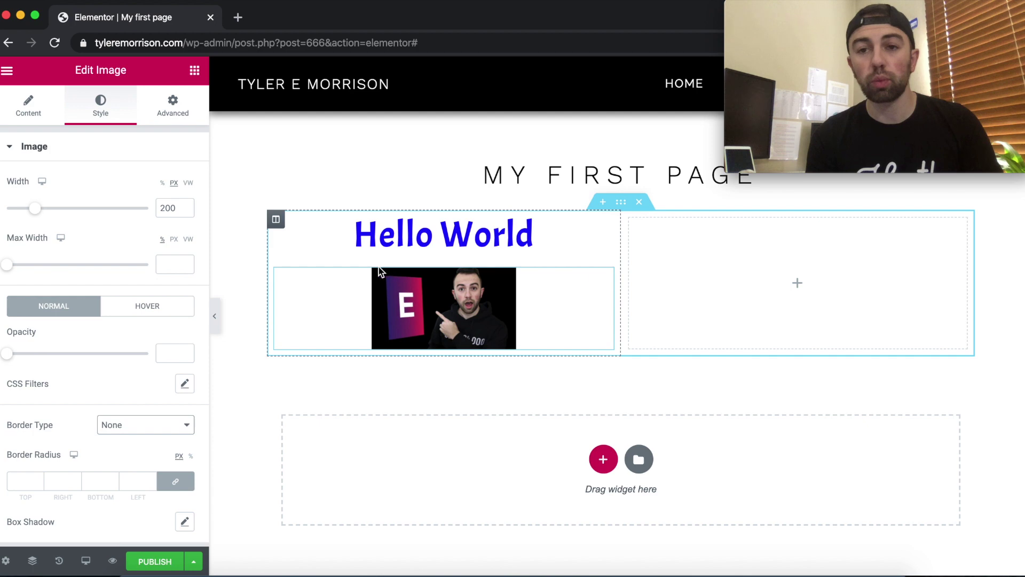
left_click(151, 478)
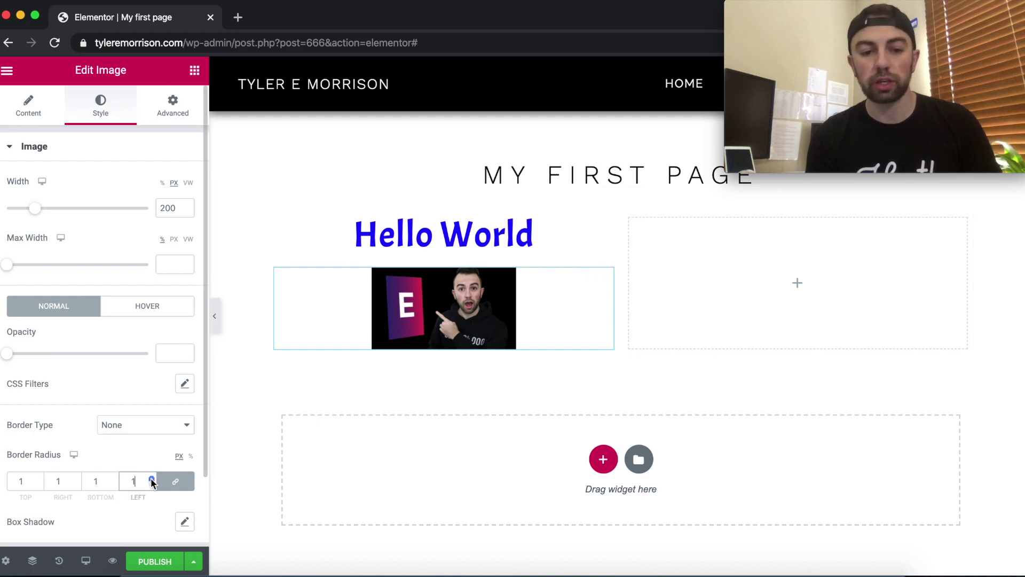
left_click(150, 478)
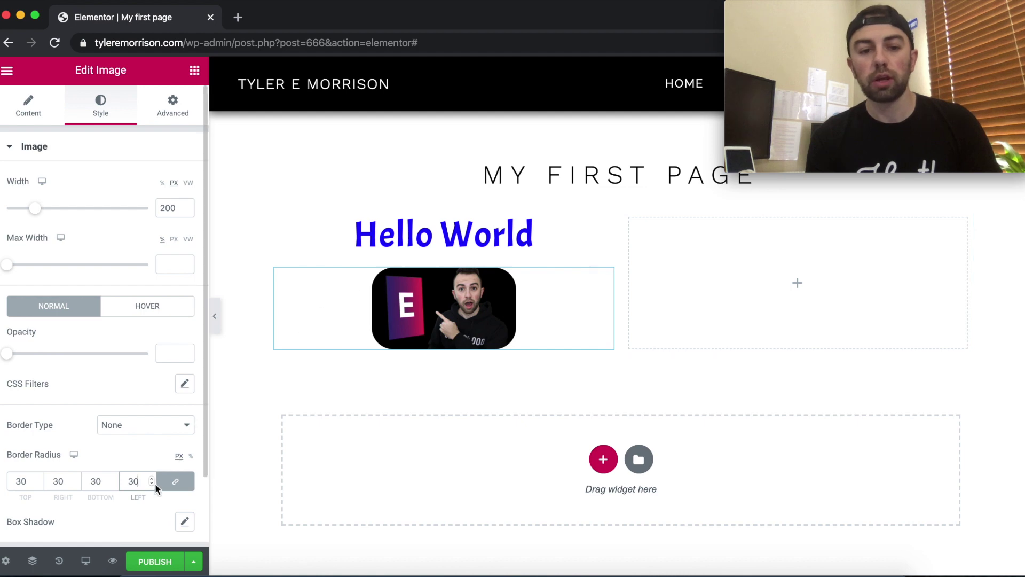
left_click_drag(152, 479, 153, 480)
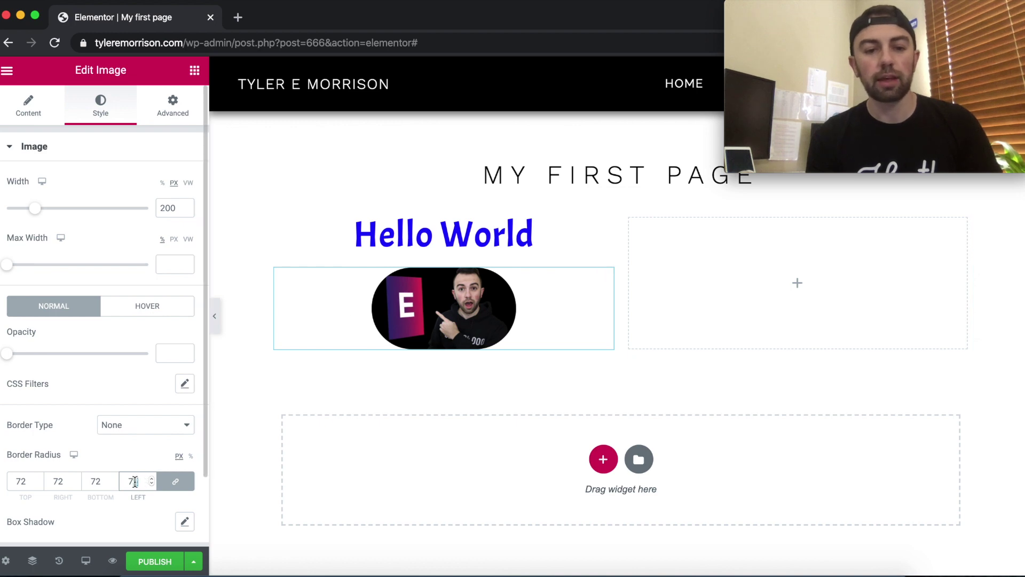
left_click_drag(130, 482, 124, 483)
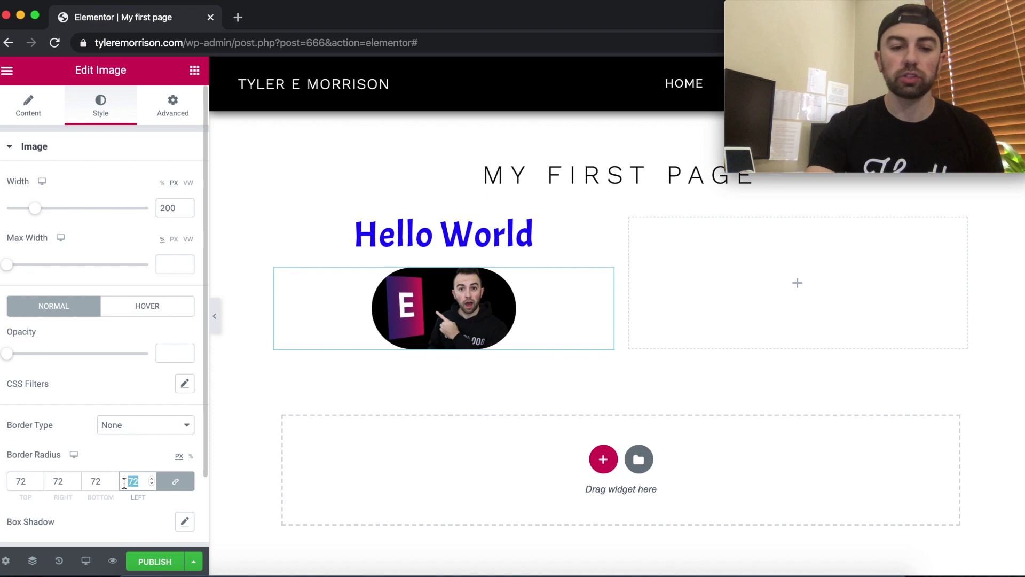
key("BackSpace")
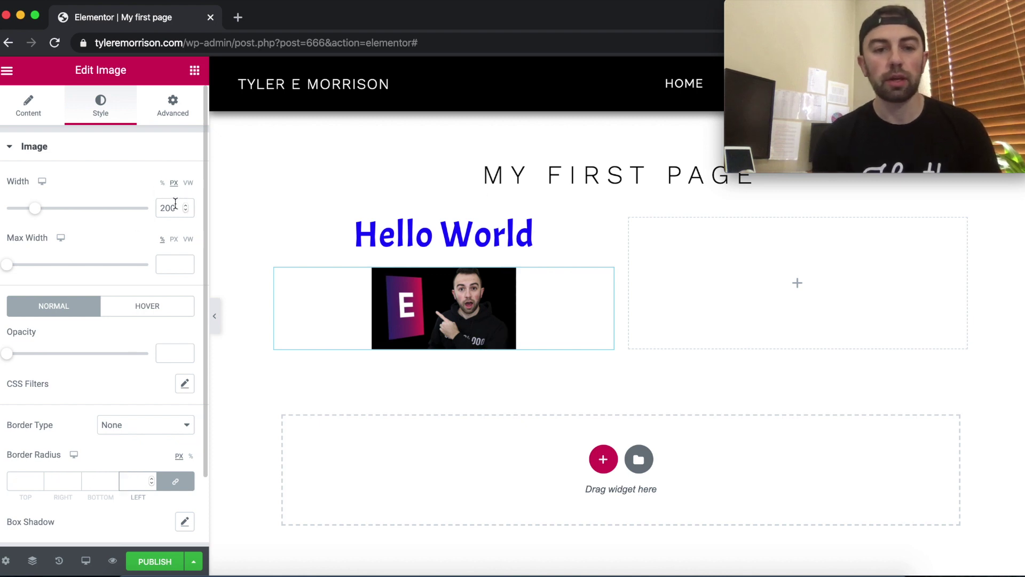
left_click_drag(175, 204, 158, 203)
key("BackSpace")
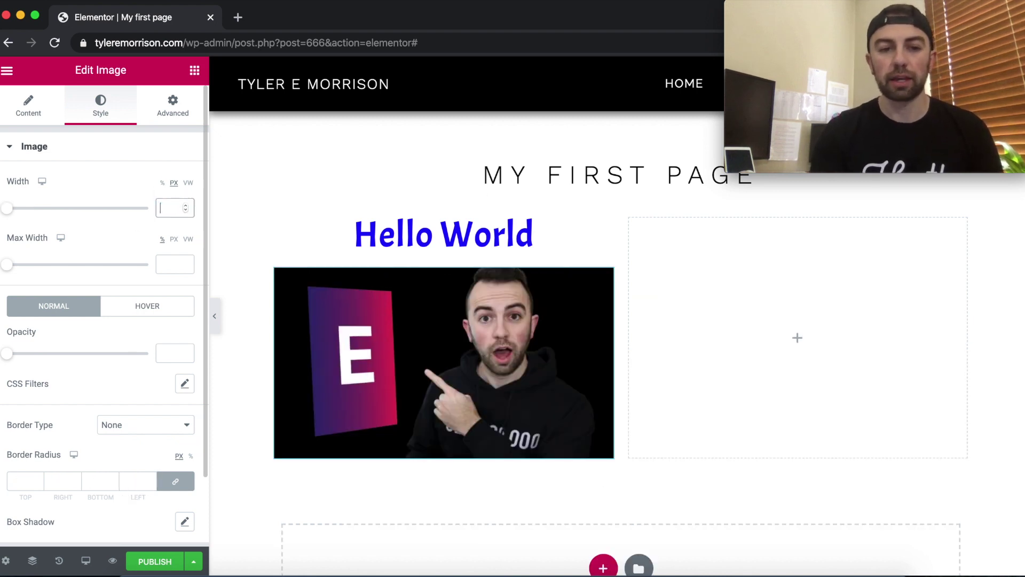
left_click(32, 111)
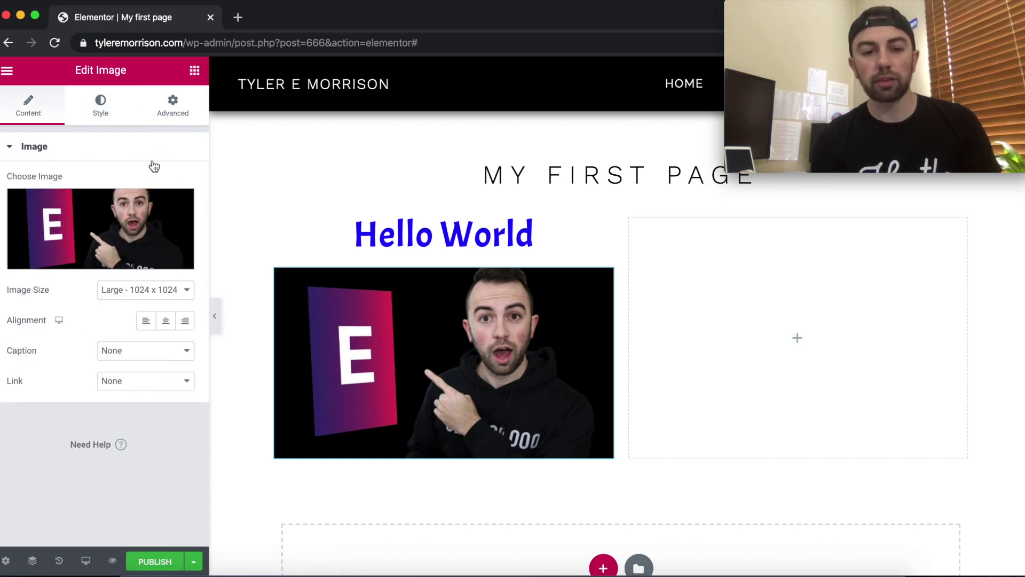
Step: Review the image's Link options, leaving the link at None, and open the main menu
left_click(109, 110)
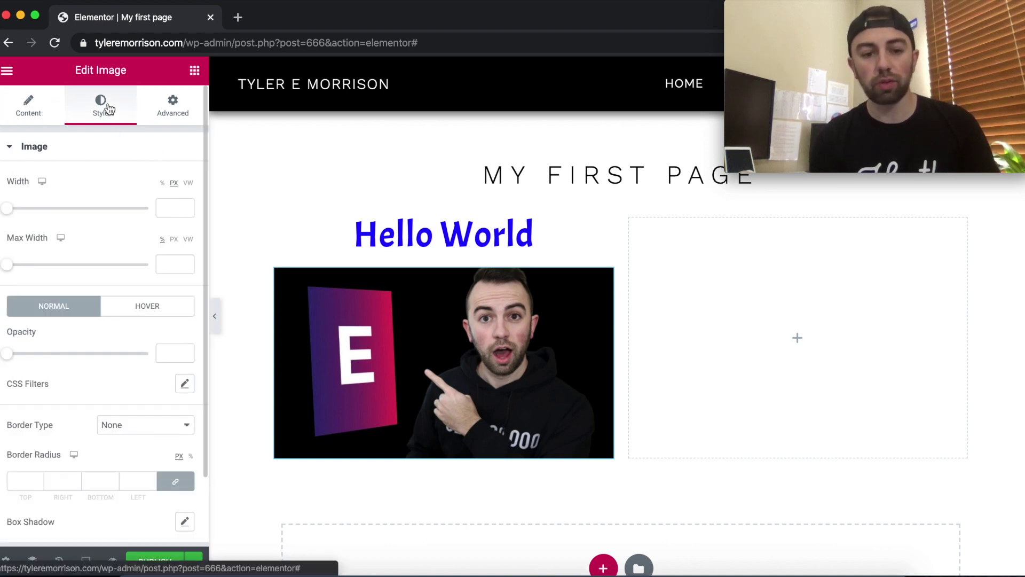
left_click(28, 110)
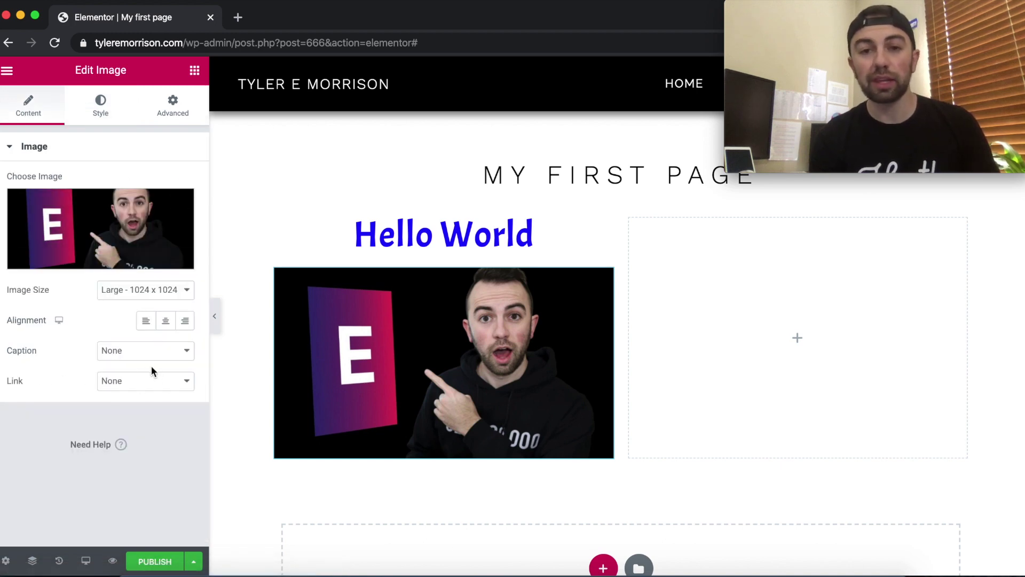
left_click(149, 380)
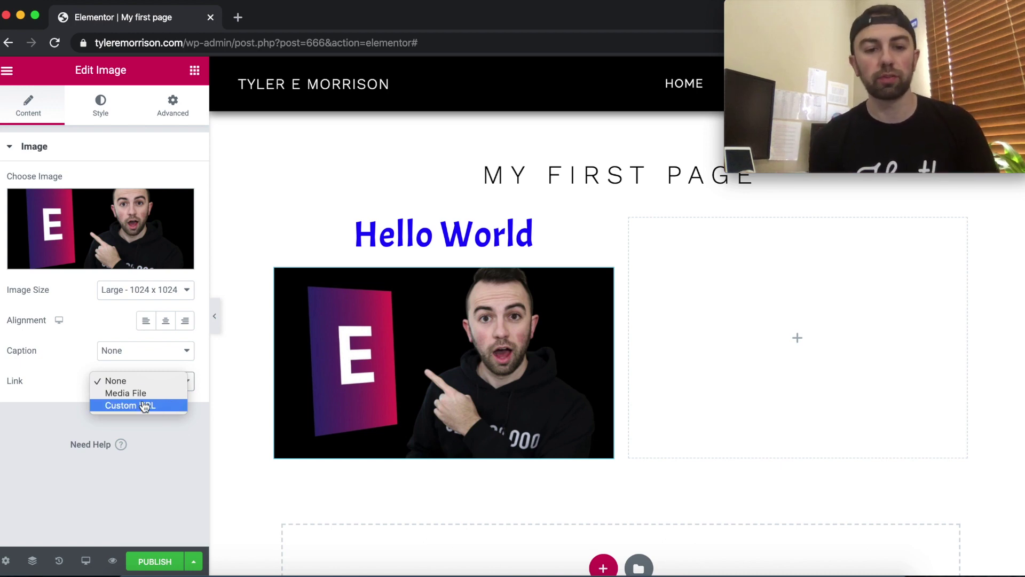
left_click(47, 421)
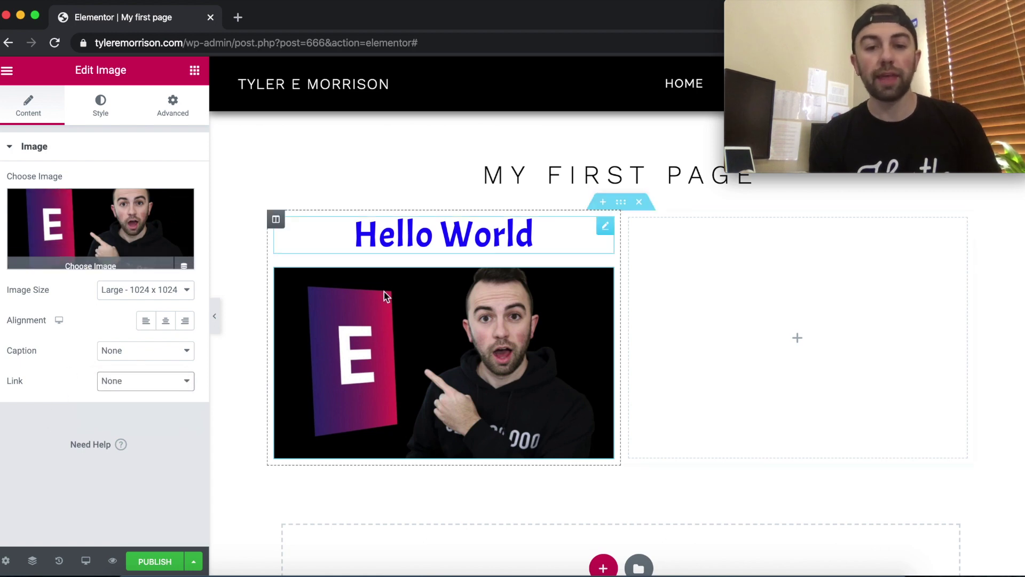
left_click(7, 74)
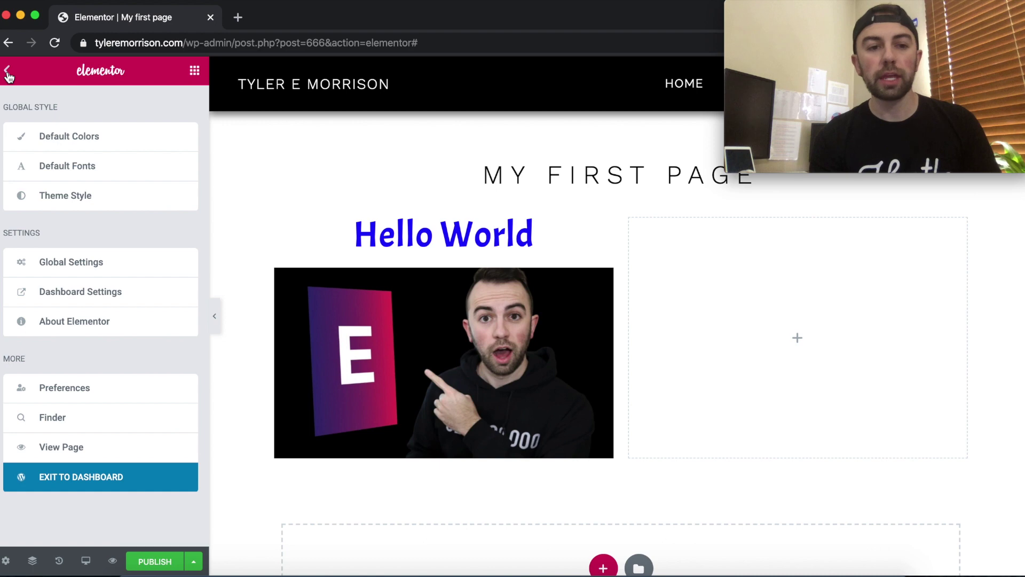
Step: Insert a Spacer widget between the heading and the image with 10 px space
left_click(6, 74)
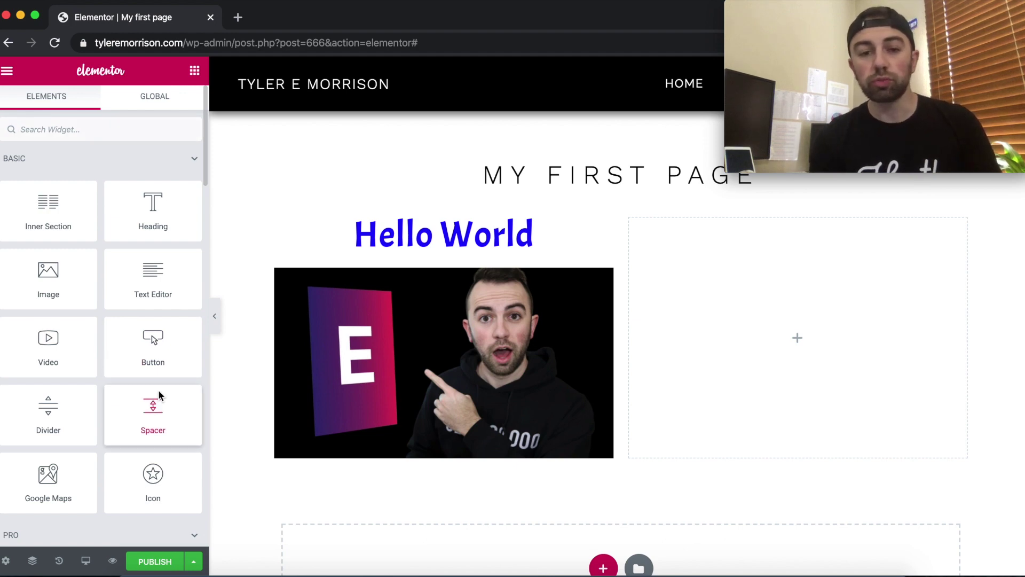
left_click_drag(157, 406, 395, 251)
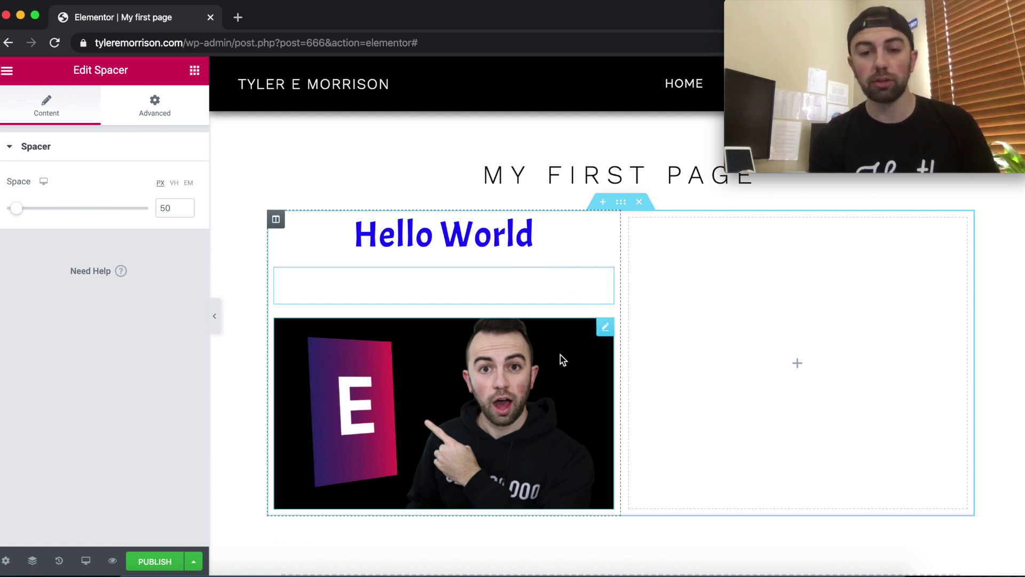
mouse_move(15, 209)
left_mouse_down()
mouse_move(88, 214)
mouse_move(18, 219)
mouse_move(89, 214)
mouse_move(4, 209)
left_mouse_up()
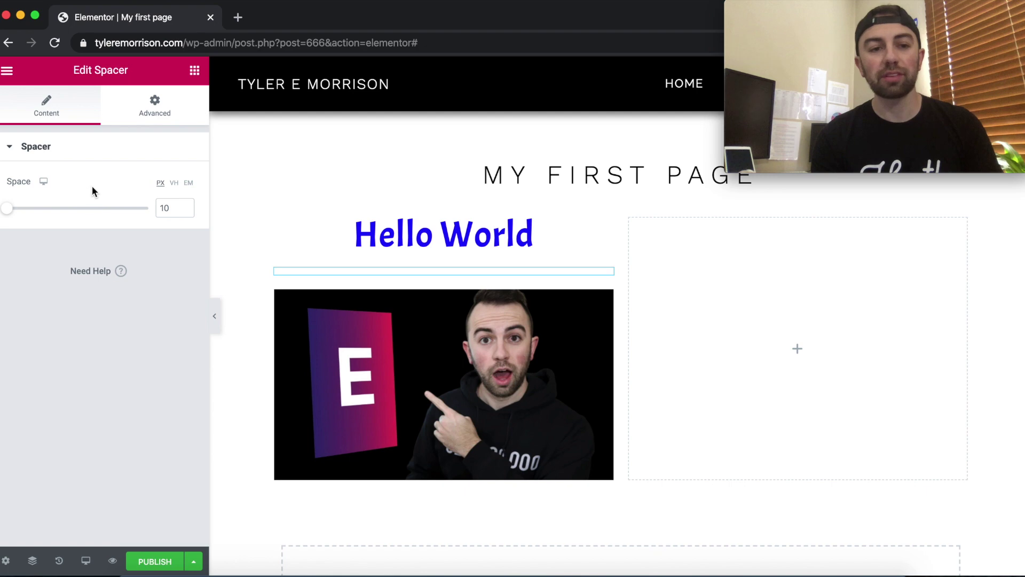
Step: Review the spacer's responsive visibility, leaving it shown on mobile, then return to its Content settings
left_click(153, 108)
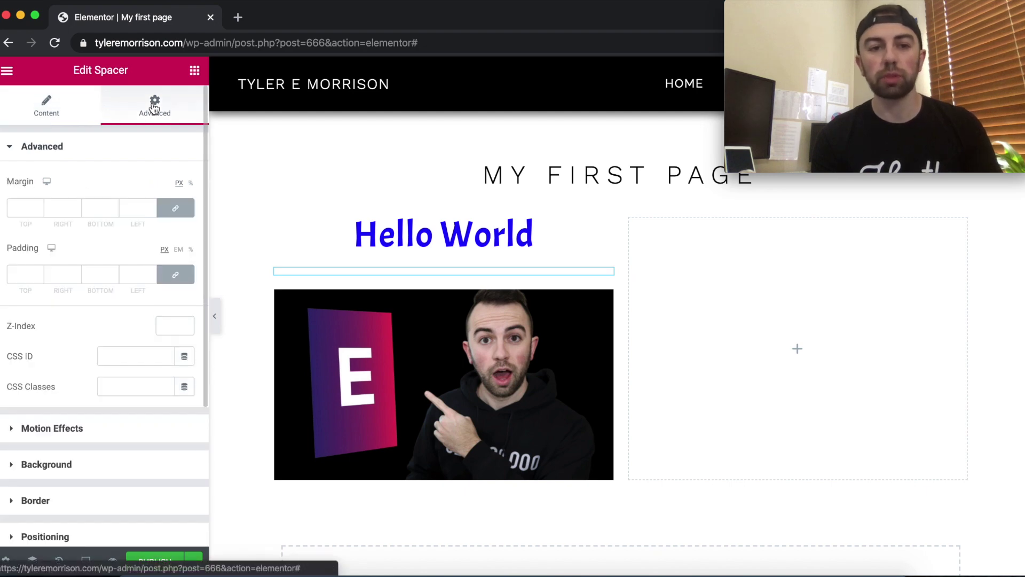
scroll(153, 239, "down", 3)
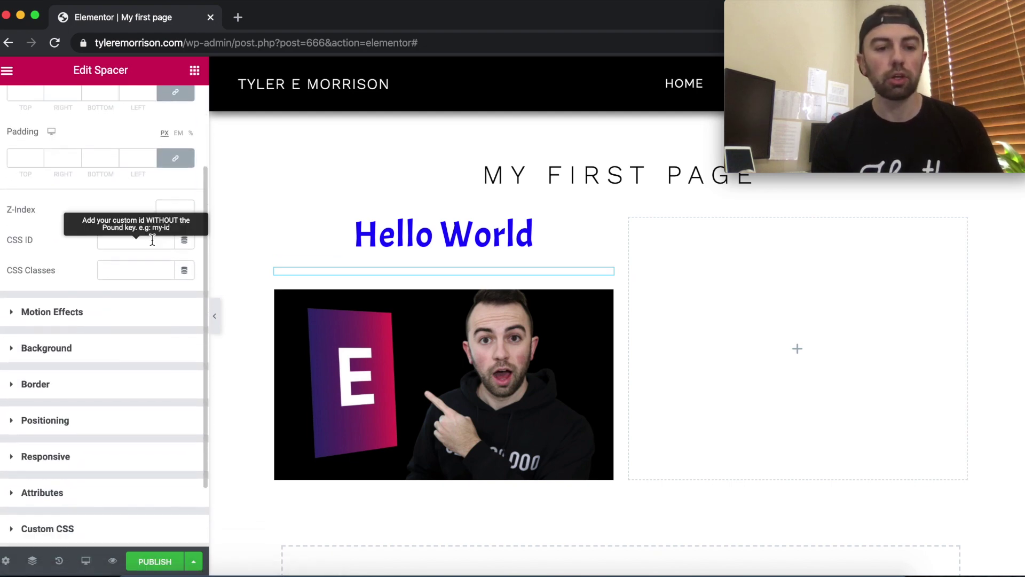
left_click(40, 440)
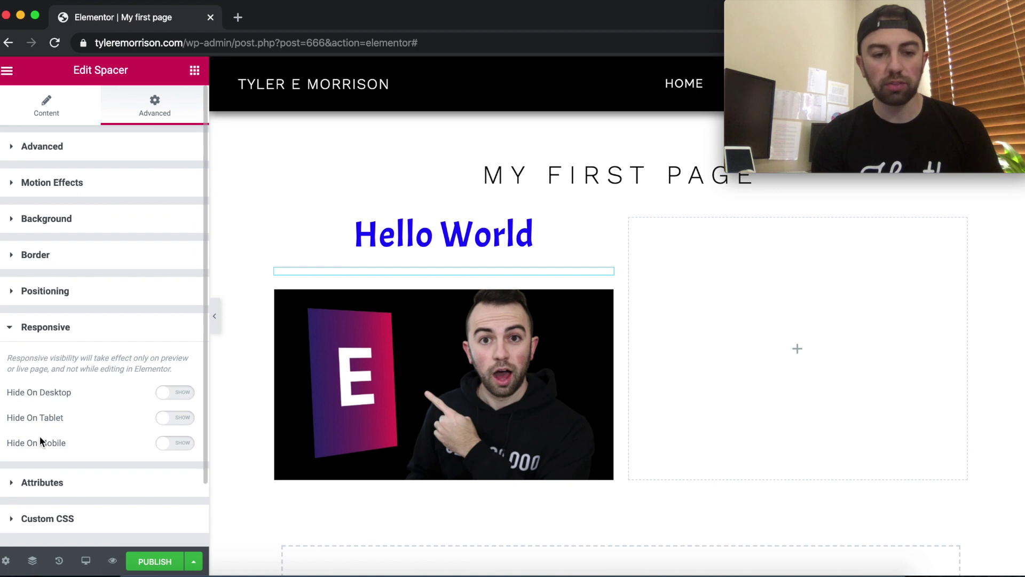
left_click(174, 444)
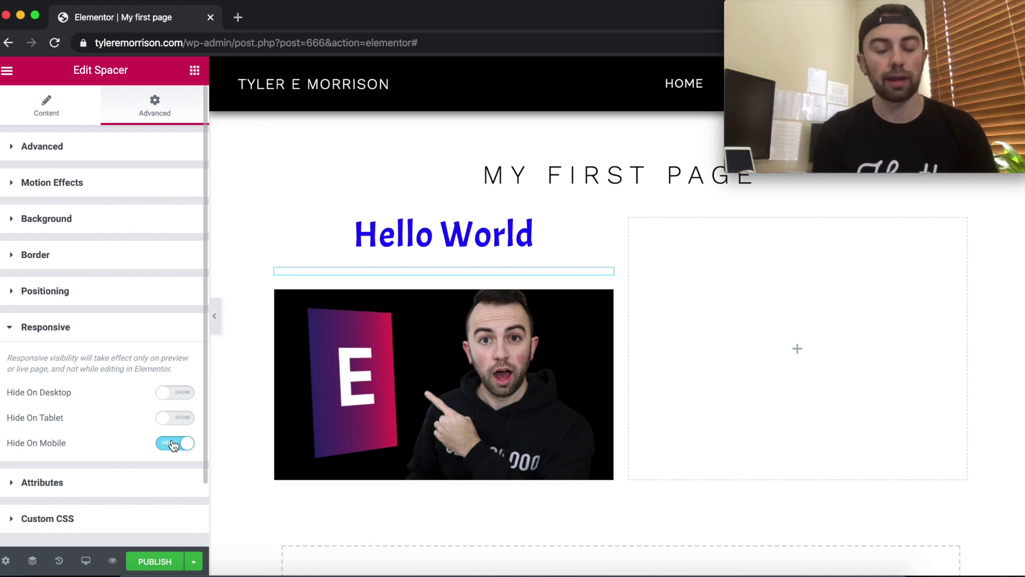
left_click(173, 444)
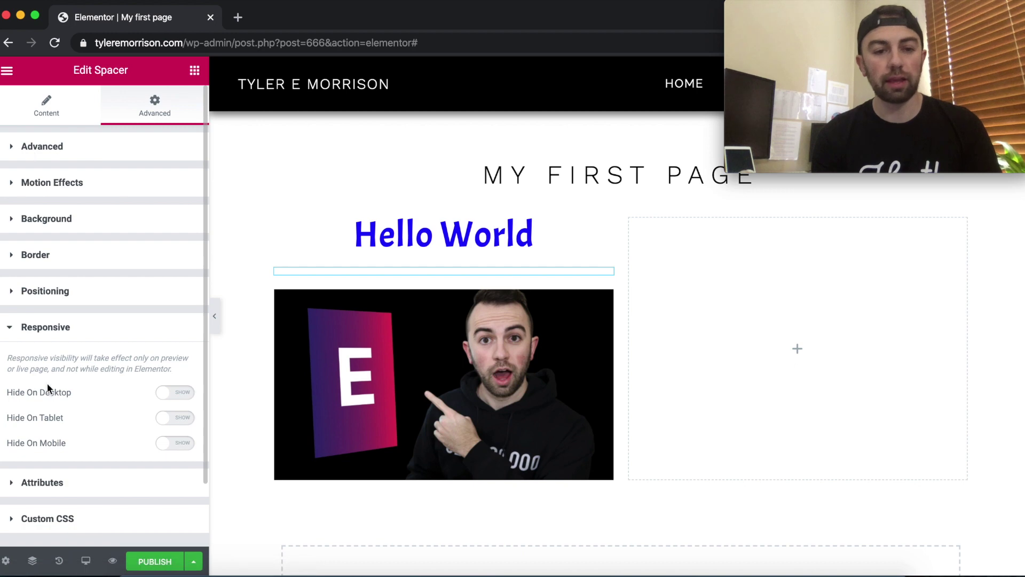
left_click(51, 336)
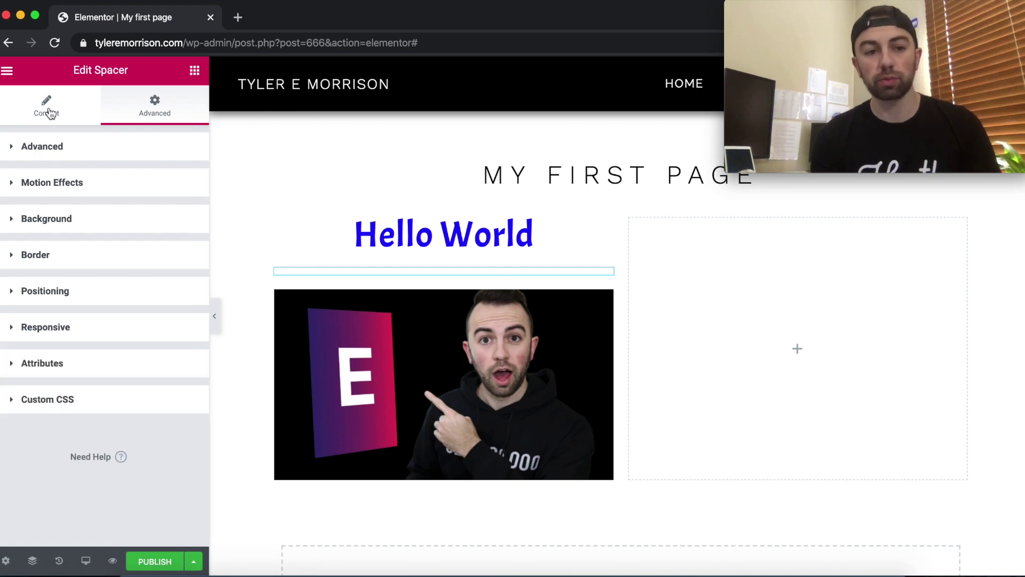
left_click(46, 110)
Step: Place a centred Button widget below the picture and label it 'Get your elementor plugin'
left_click(6, 71)
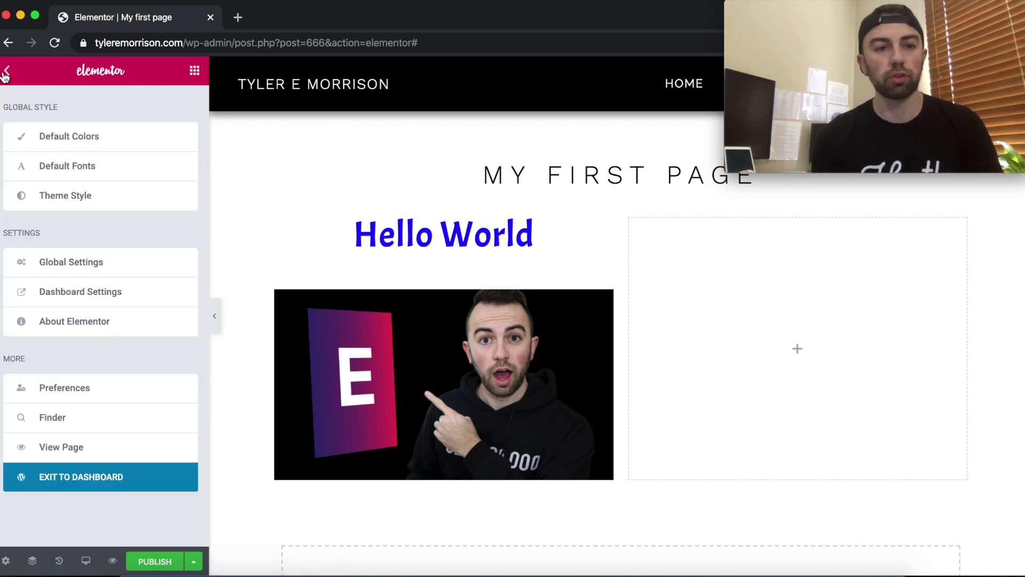
left_click(7, 71)
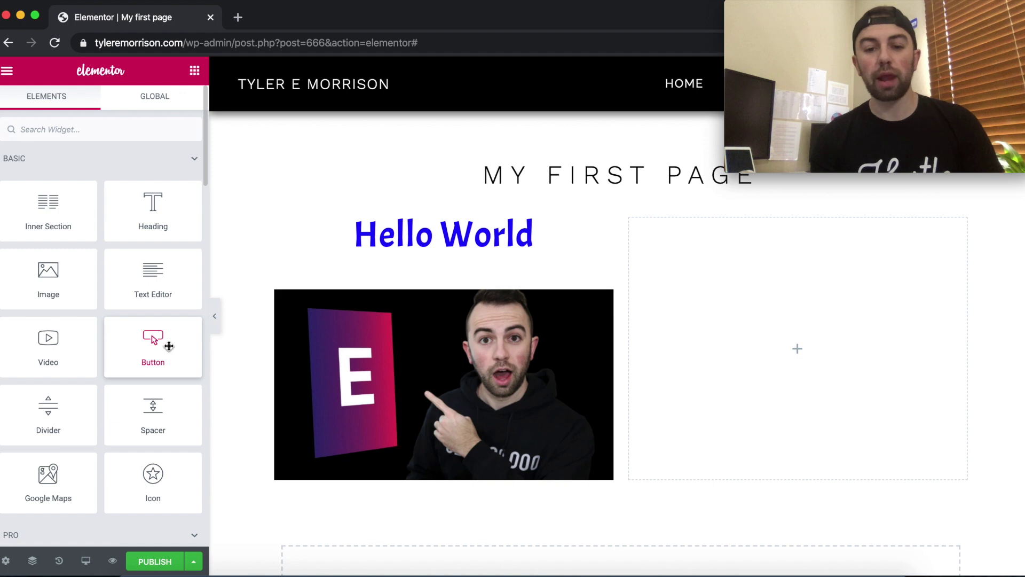
left_click_drag(169, 346, 486, 472)
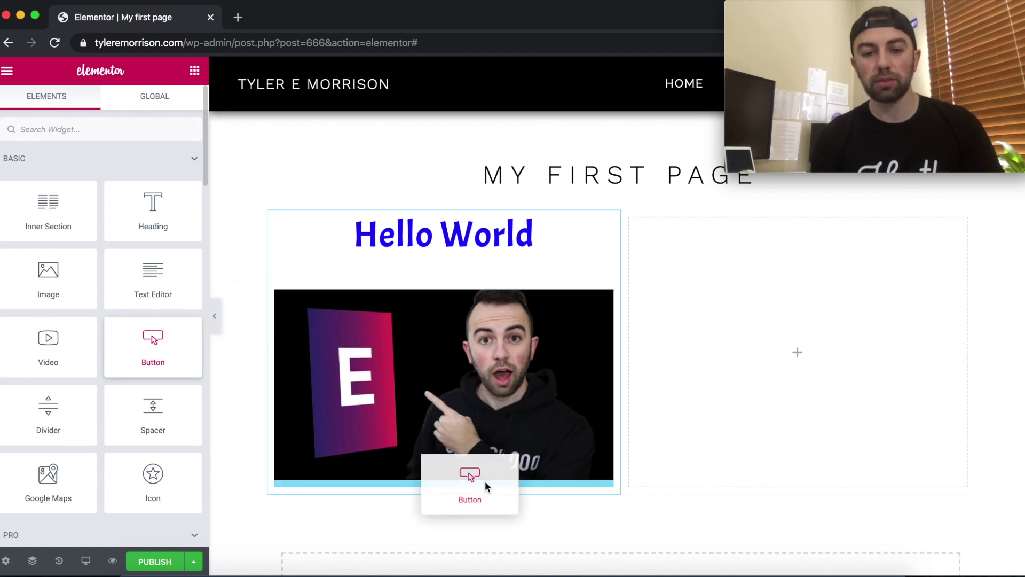
left_click_drag(485, 480, 485, 480)
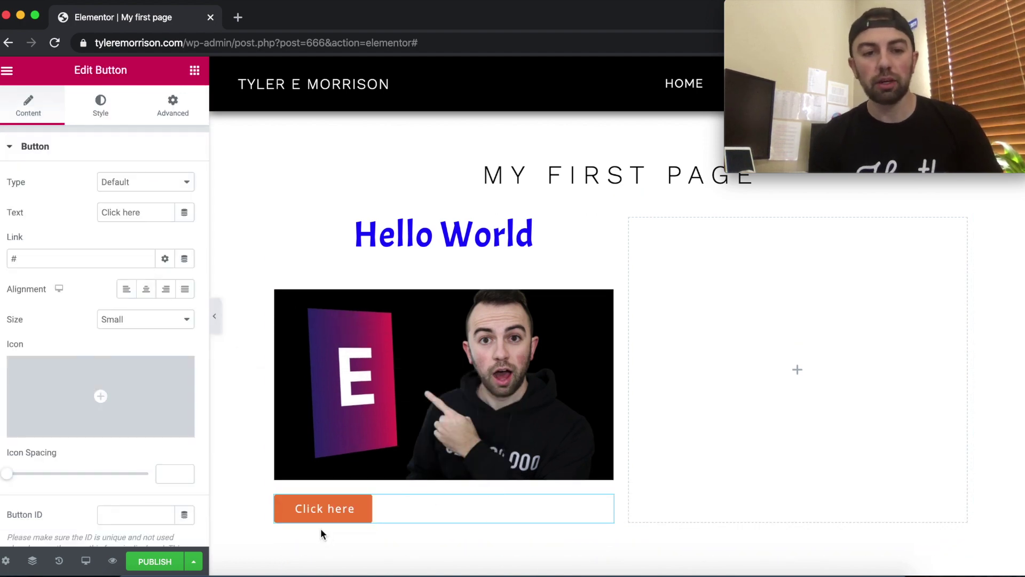
left_click(146, 290)
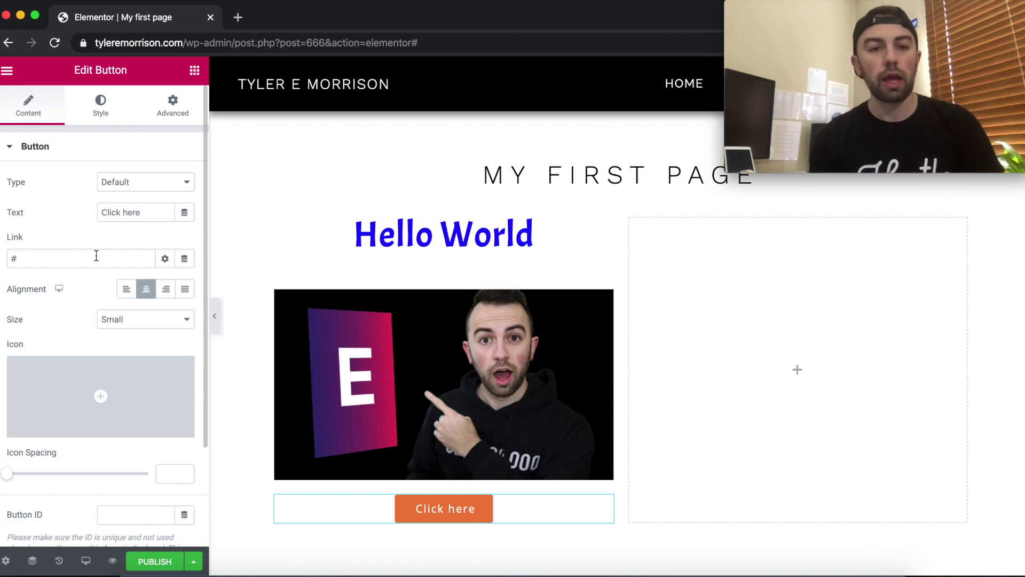
left_click_drag(152, 212, 80, 212)
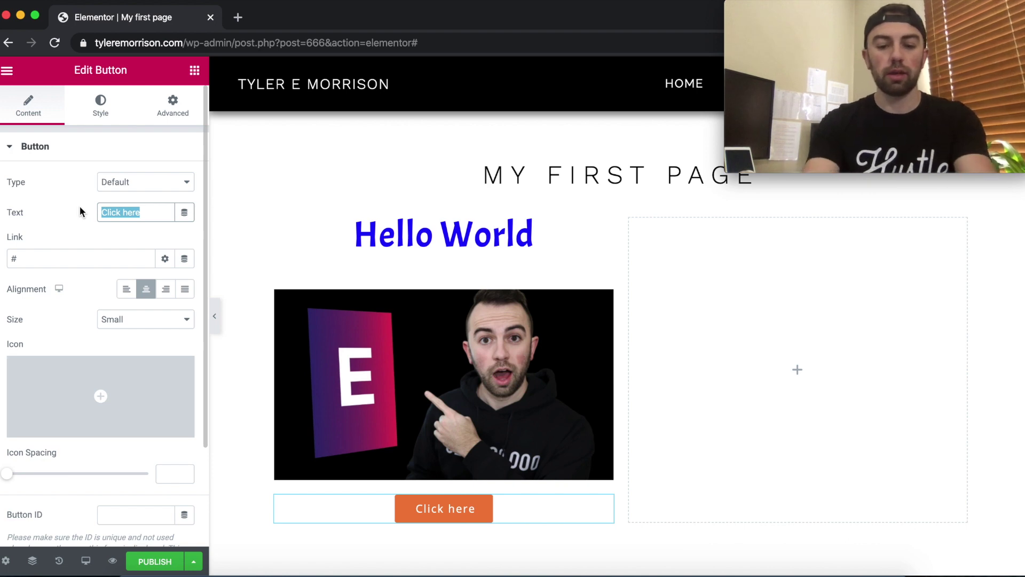
type("Get yo")
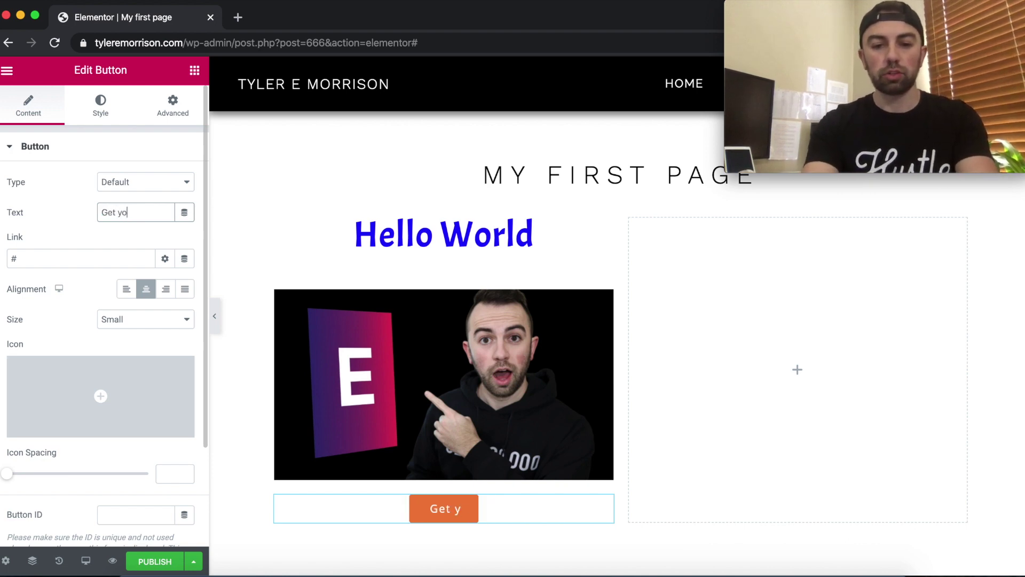
type("ur elementor plugin")
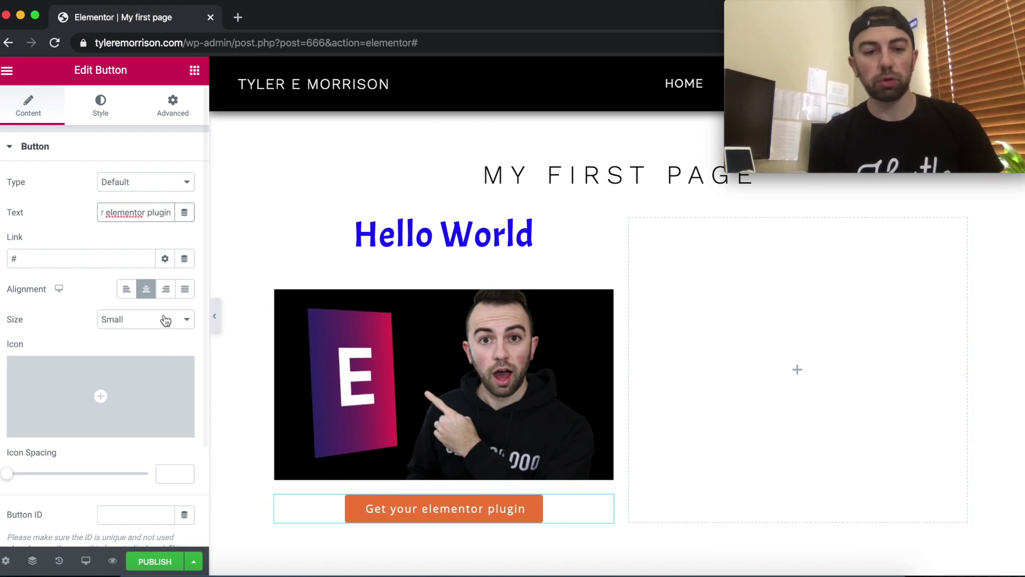
Step: Give the button a check-circle icon from the Icon Library, positioned Before the text
scroll(91, 316, "down", 3)
mouse_move(113, 338)
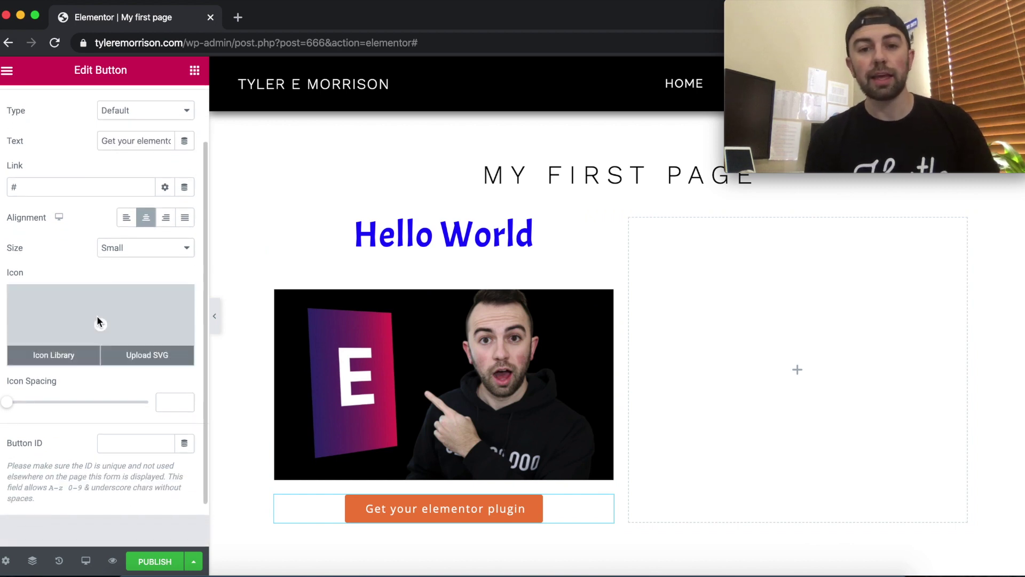
left_click(99, 321)
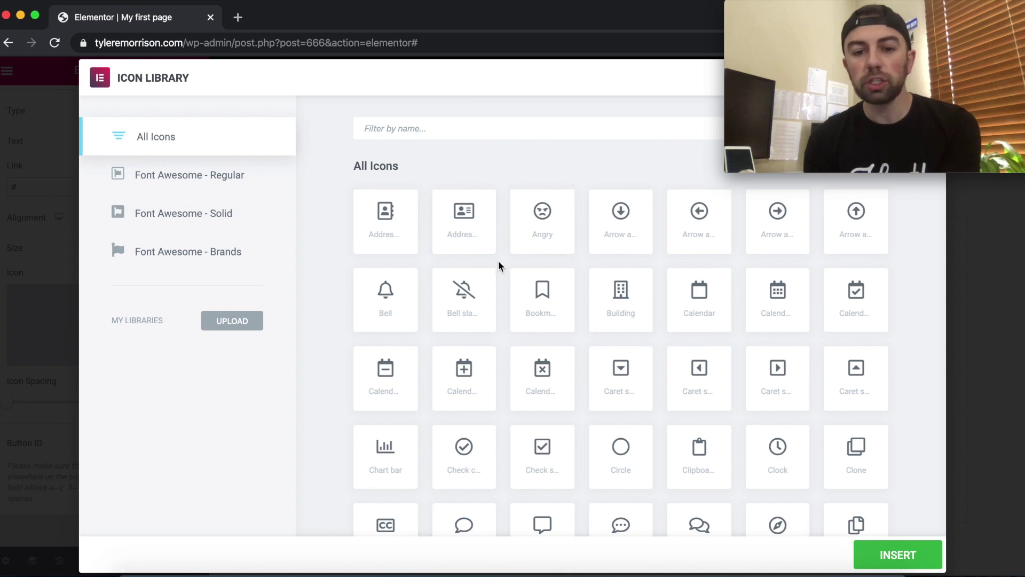
scroll(499, 265, "down", 3)
left_click(470, 287)
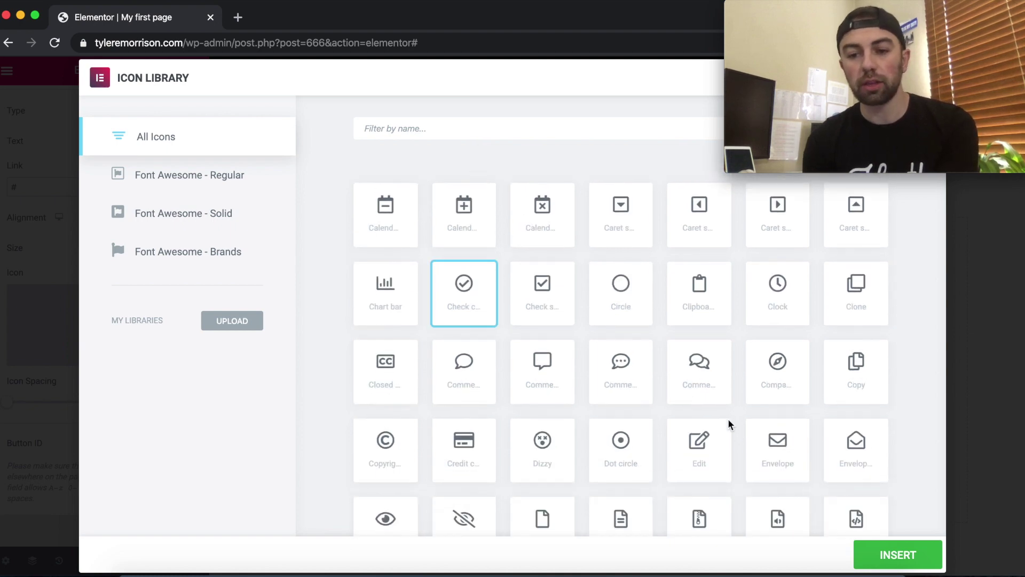
left_click(901, 552)
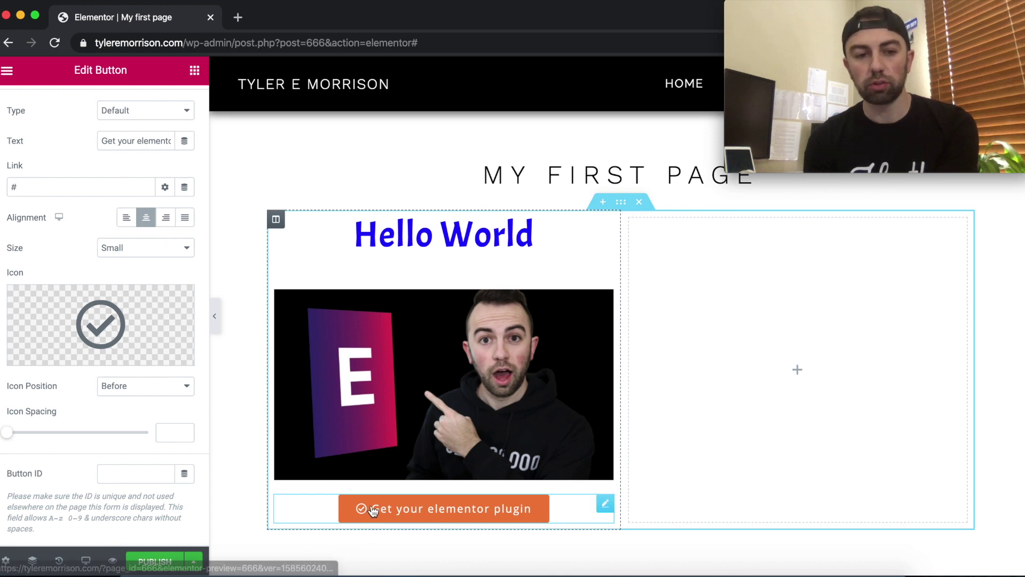
left_click(128, 388)
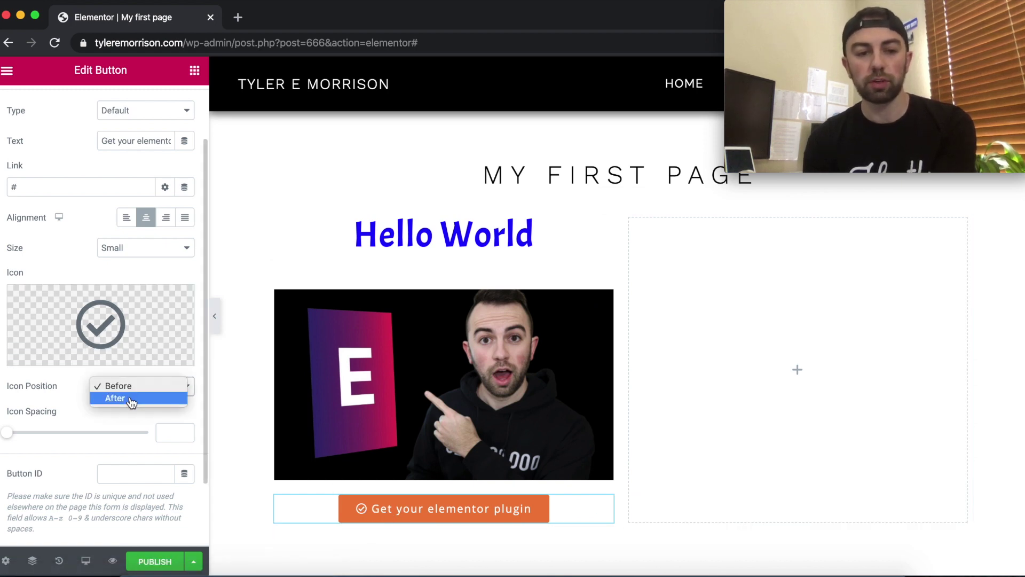
left_click(131, 400)
left_click(140, 386)
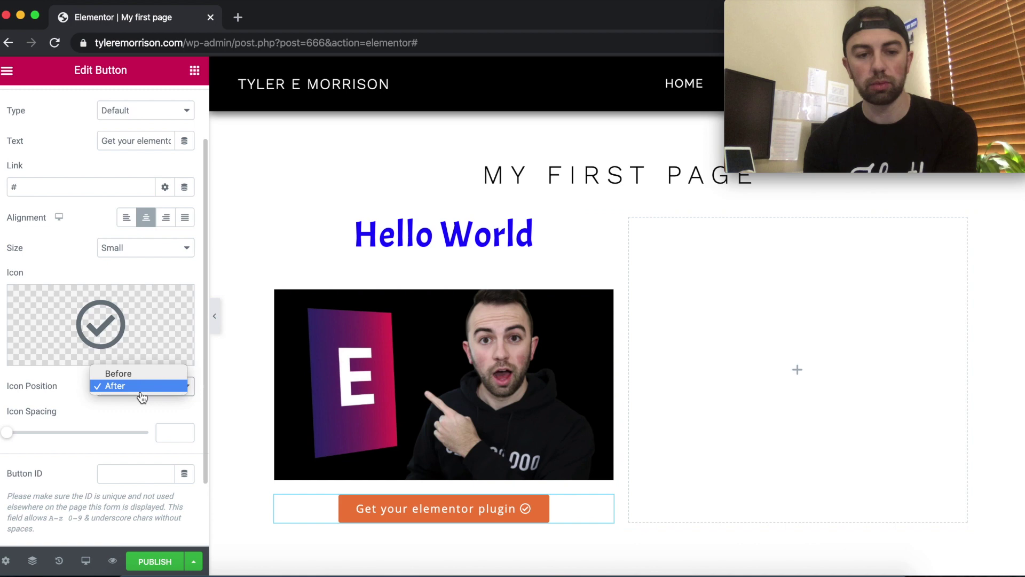
left_click(138, 373)
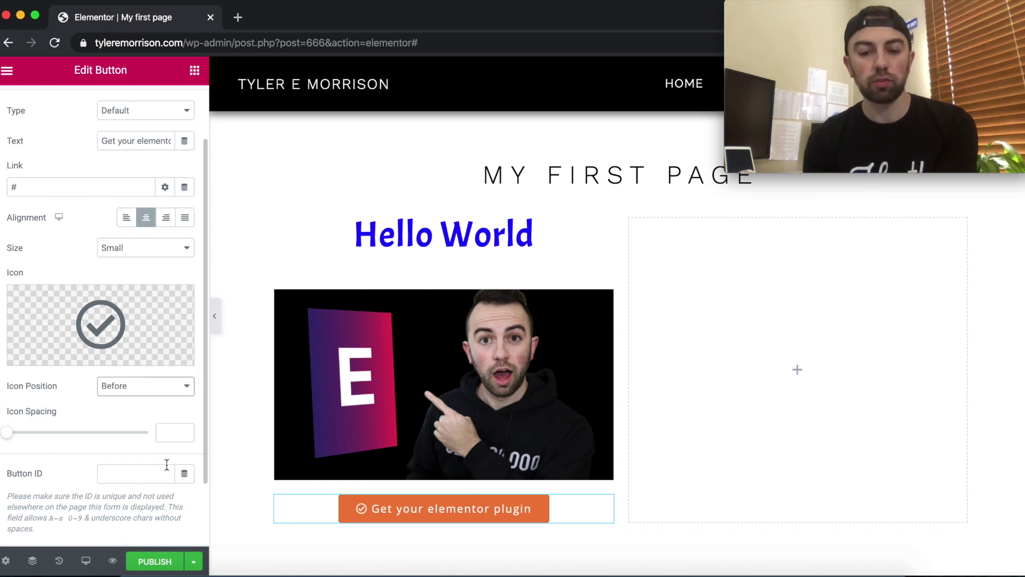
mouse_move(147, 310)
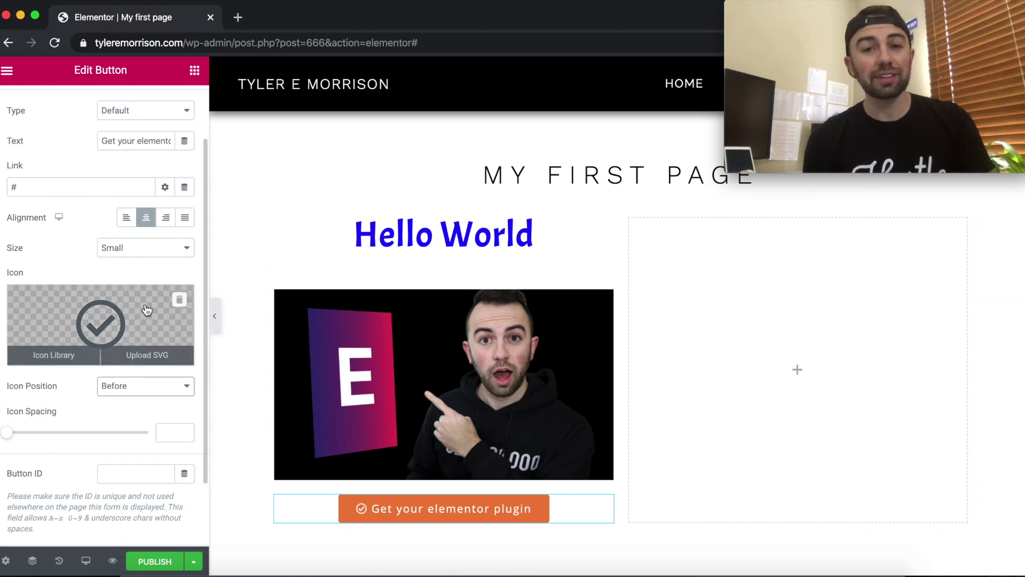
left_click(8, 70)
Step: Drop a Video widget under the button with Source kept as YouTube, and expand Image Overlay
left_click(9, 70)
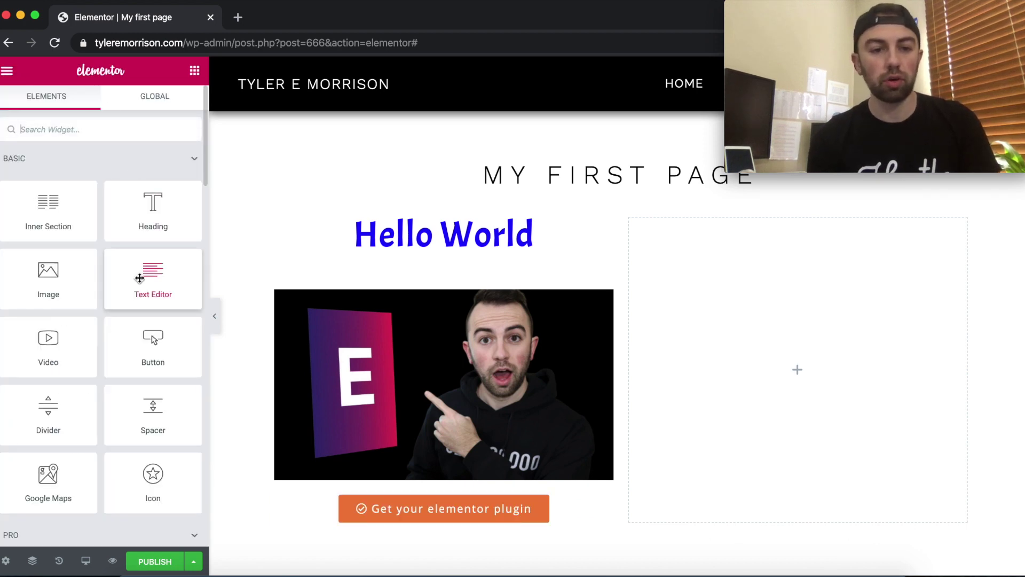
left_click_drag(59, 354, 409, 528)
scroll(408, 398, "down", 5)
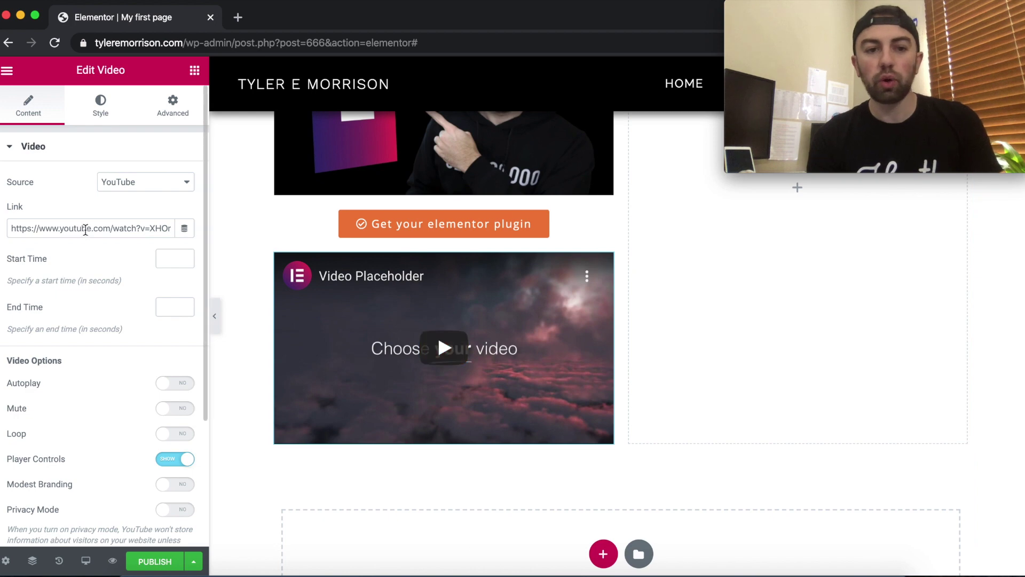
left_click(185, 182)
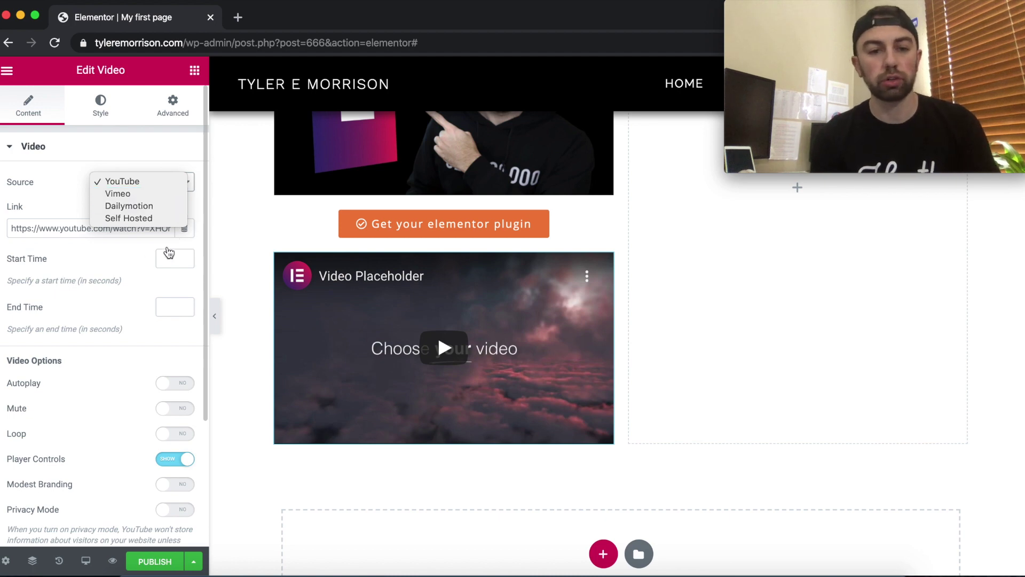
left_click(55, 180)
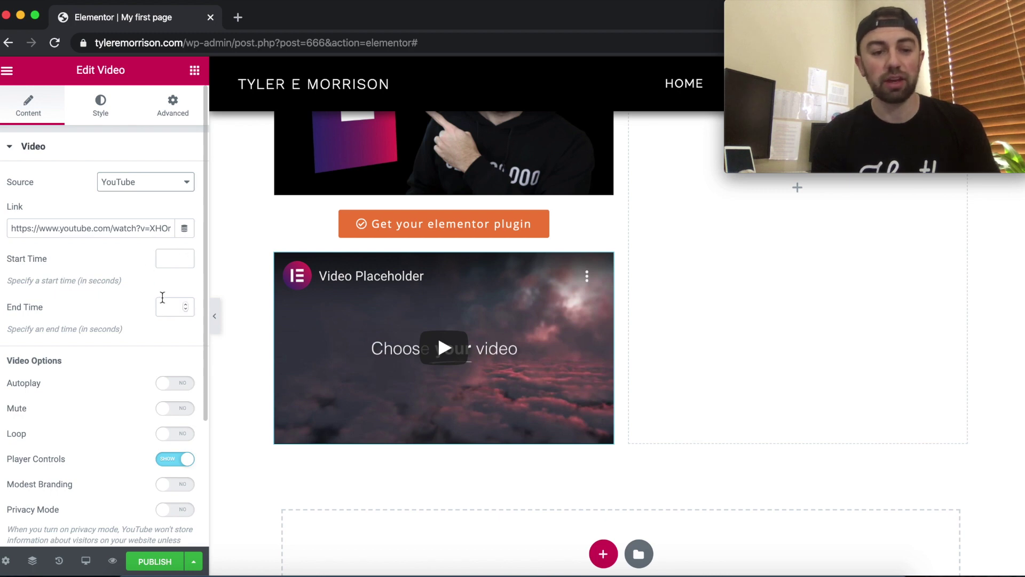
scroll(151, 370, "down", 5)
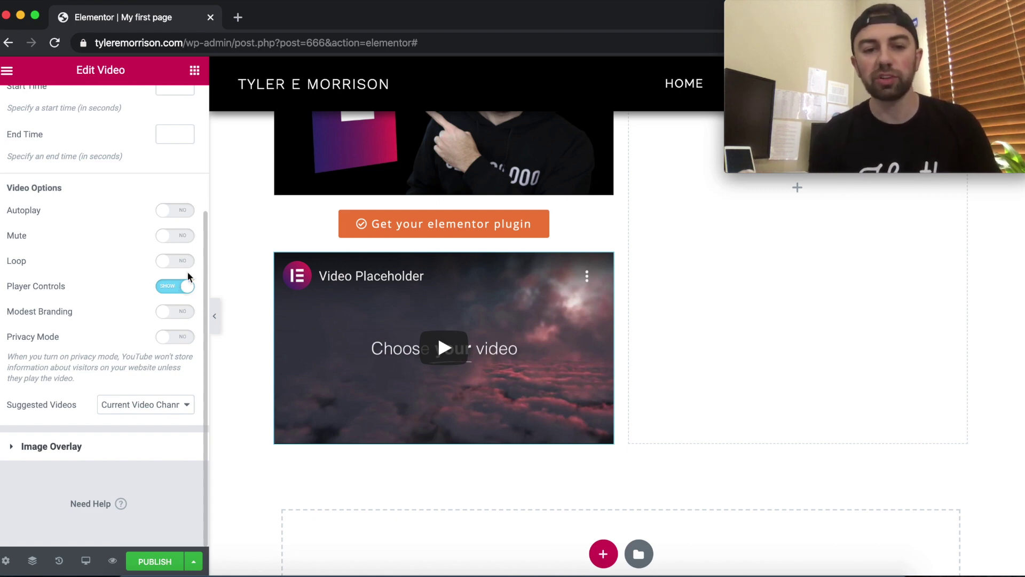
left_click(107, 441)
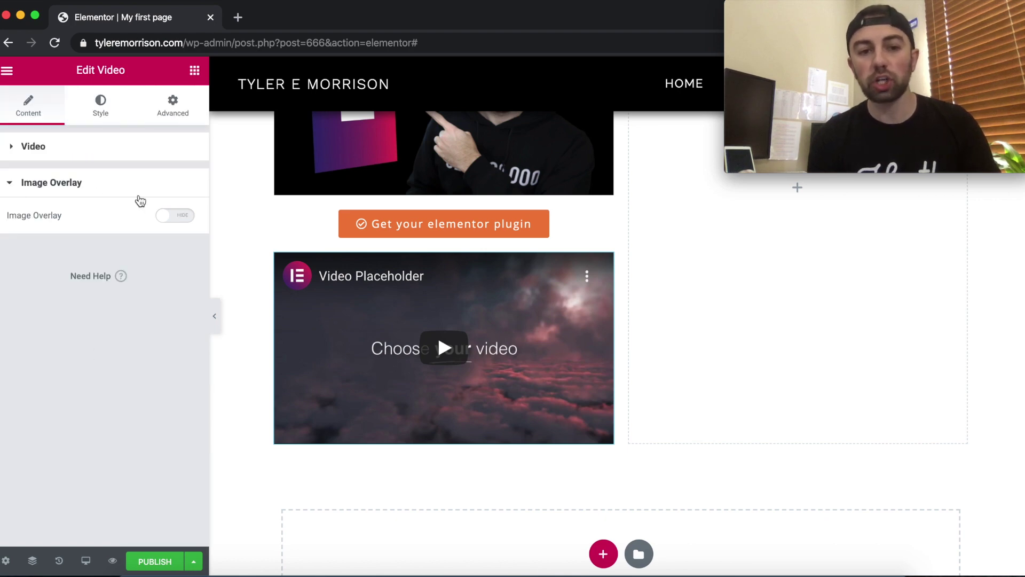
Step: Try the video's image overlay, switch it back off, and go to the Style settings
left_click(167, 219)
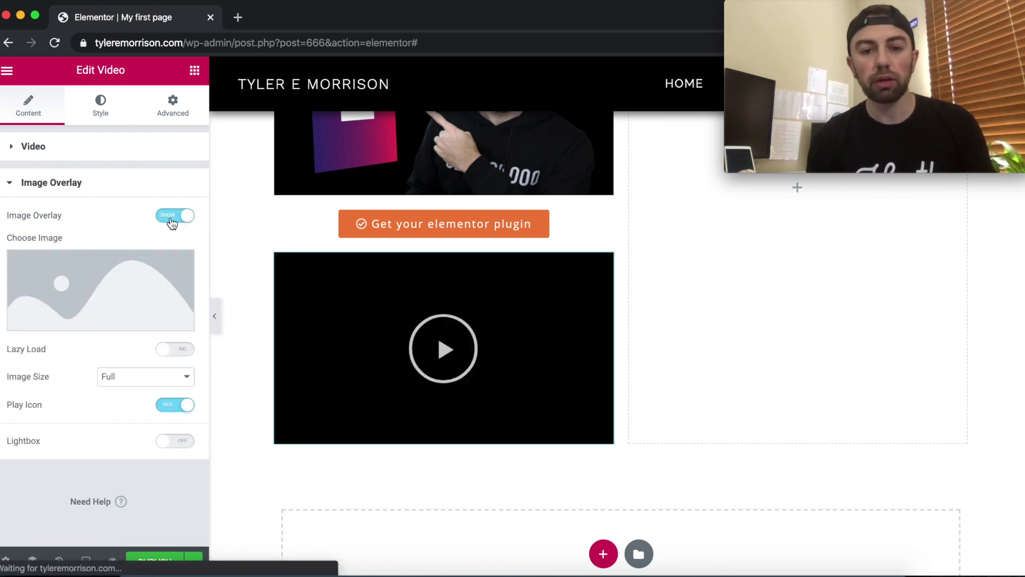
mouse_move(140, 292)
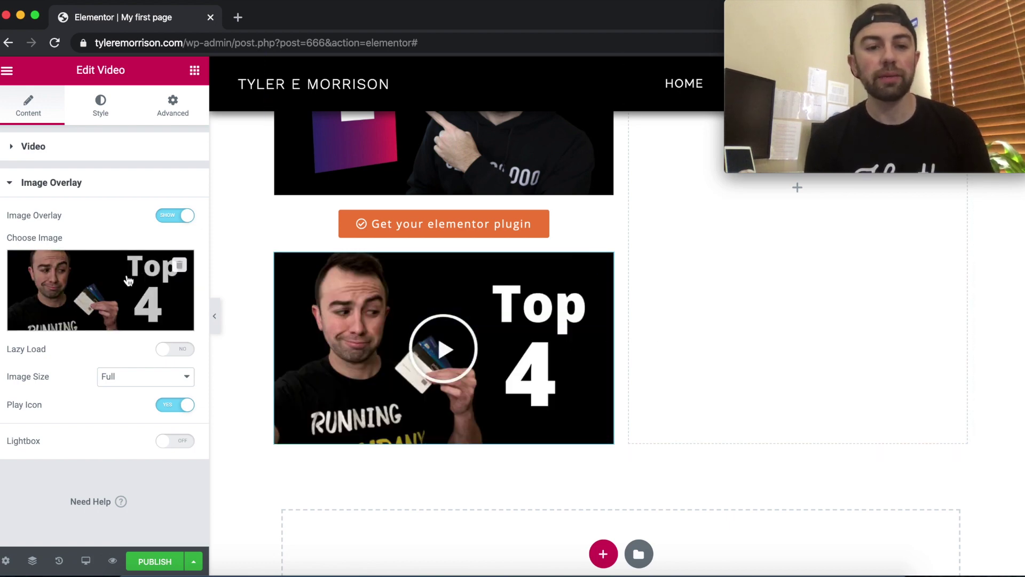
mouse_move(83, 295)
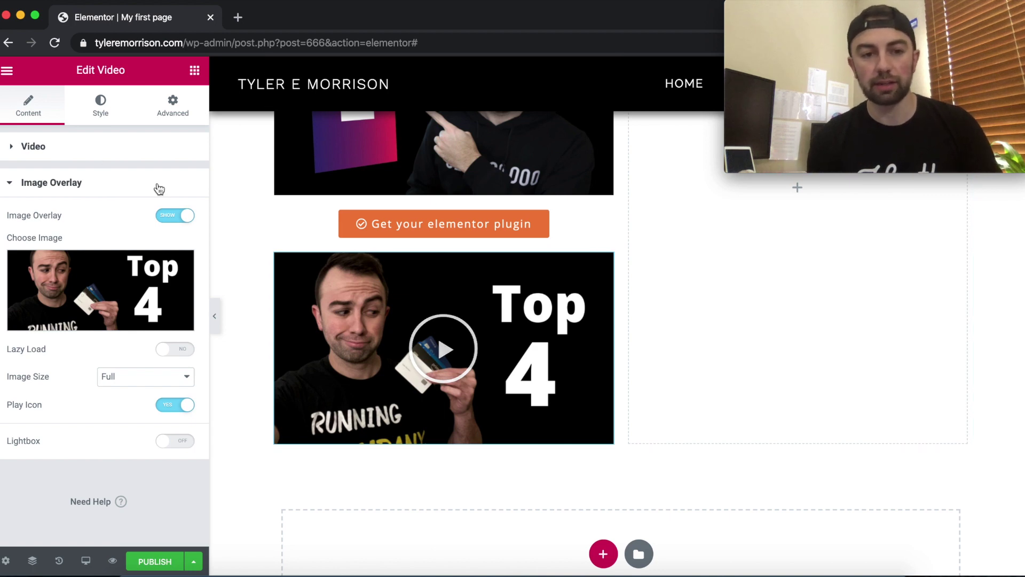
left_click(179, 216)
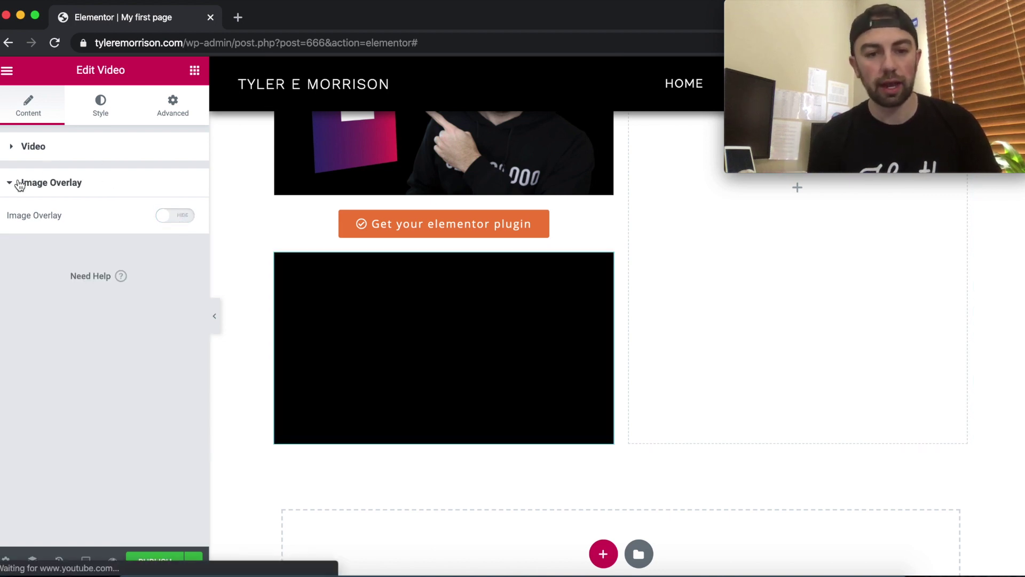
left_click(20, 184)
left_click(104, 114)
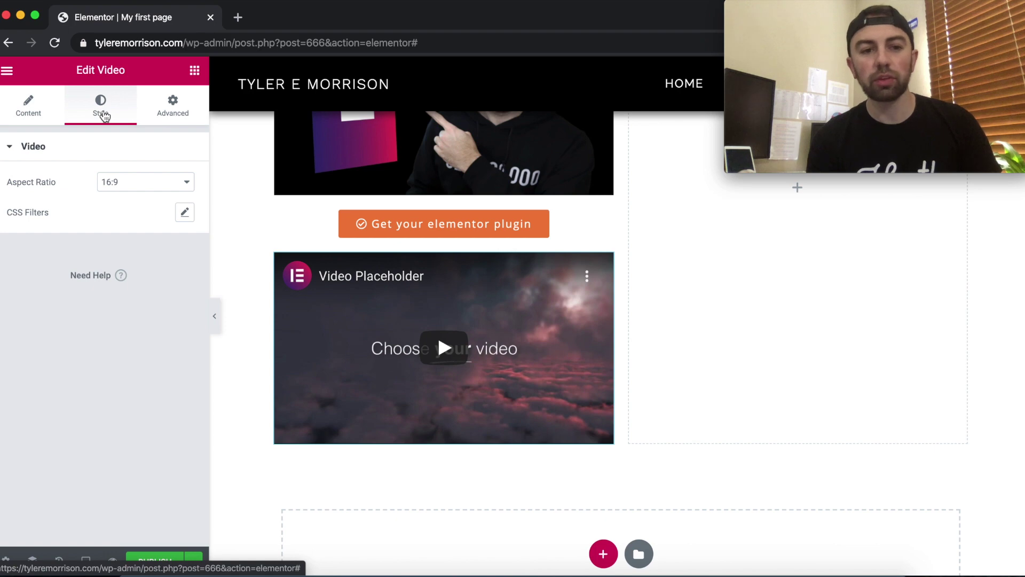
Step: Keep 16:9 aspect ratio and set CSS filters to saturation 129, hue 178, blur 0
left_click(181, 184)
left_click(160, 251)
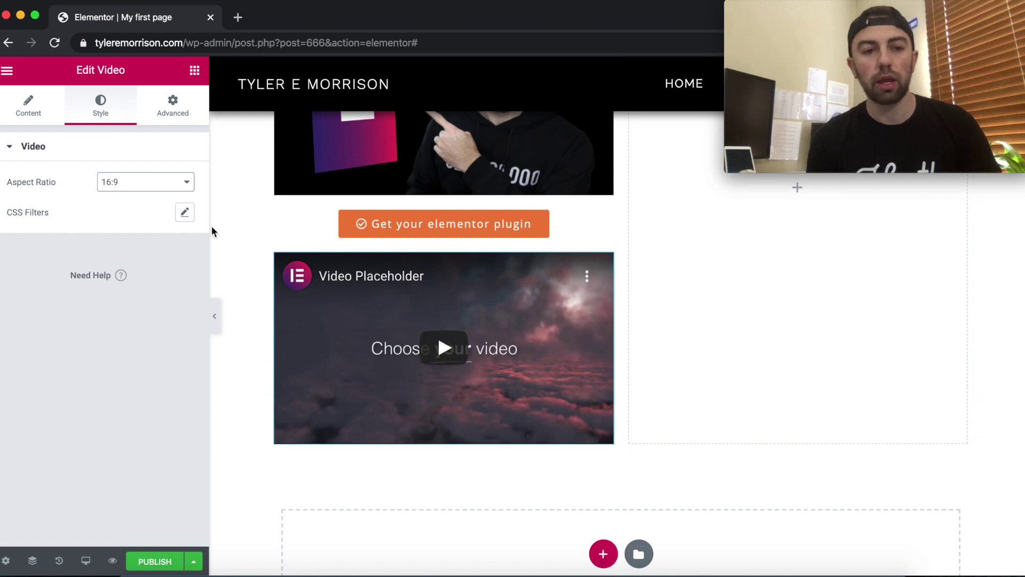
left_click(184, 216)
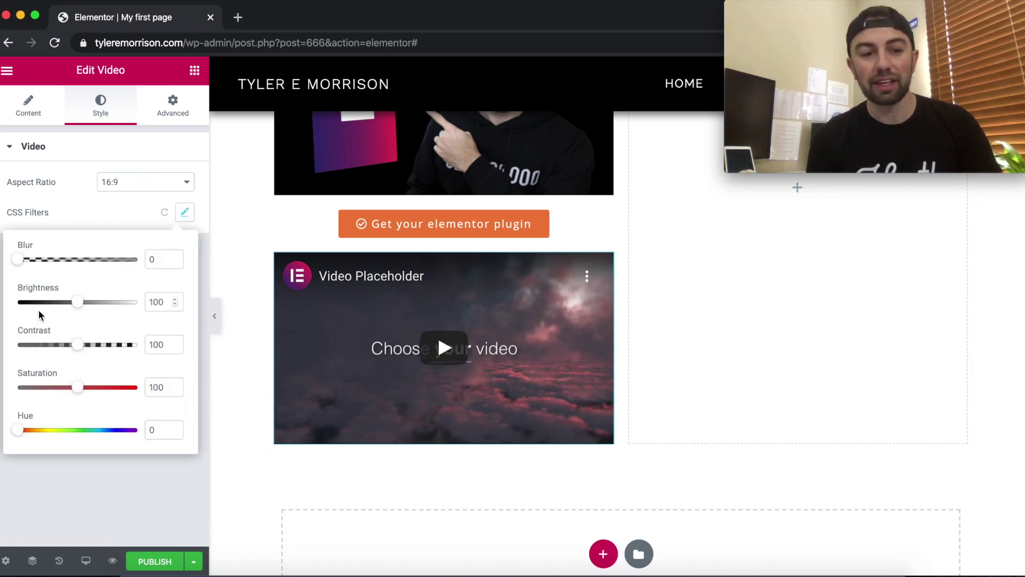
left_click_drag(21, 264, 84, 266)
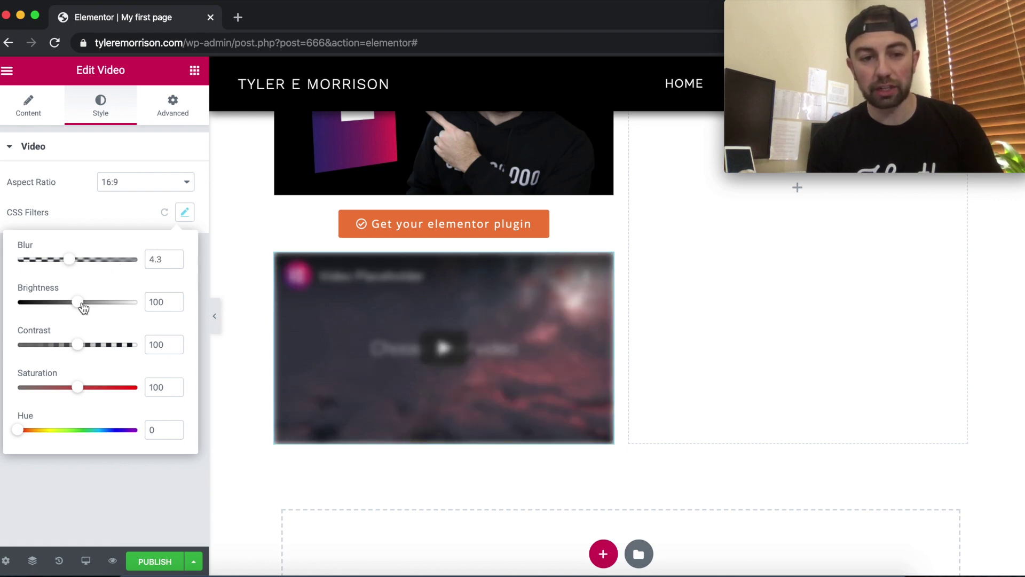
mouse_move(83, 308)
left_mouse_down()
mouse_move(126, 304)
mouse_move(71, 299)
mouse_move(82, 304)
left_mouse_up()
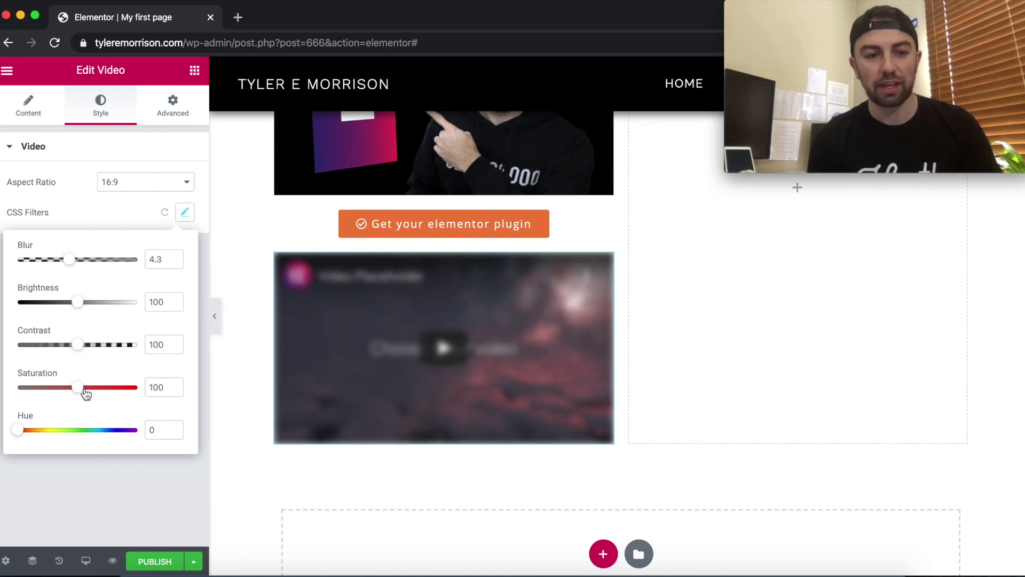
left_click_drag(84, 392, 97, 396)
left_click_drag(20, 431, 80, 434)
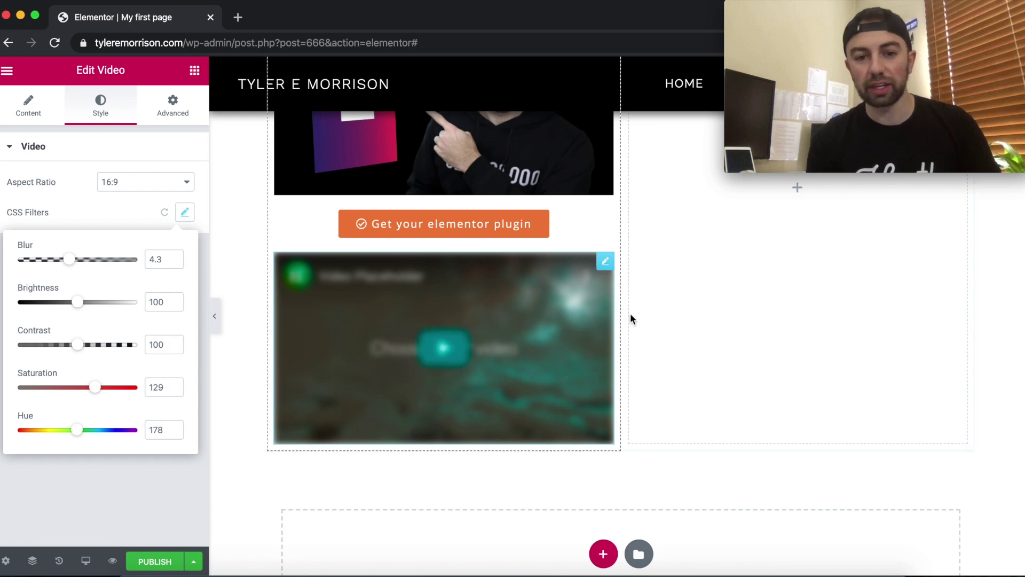
left_click_drag(69, 259, 18, 266)
left_click(437, 332)
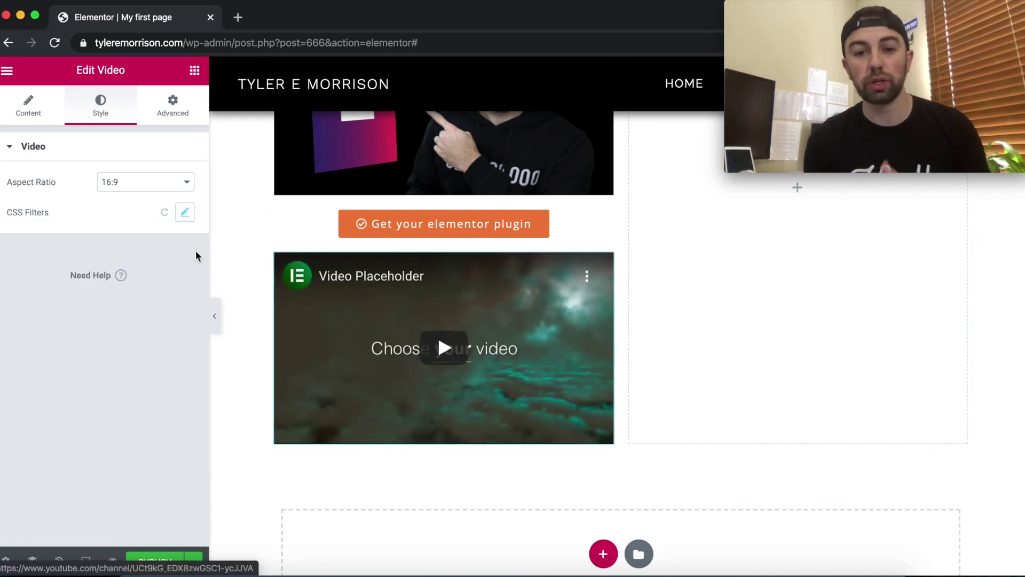
Step: Turn on Hide On Mobile in the video's Advanced Responsive settings
left_click(180, 115)
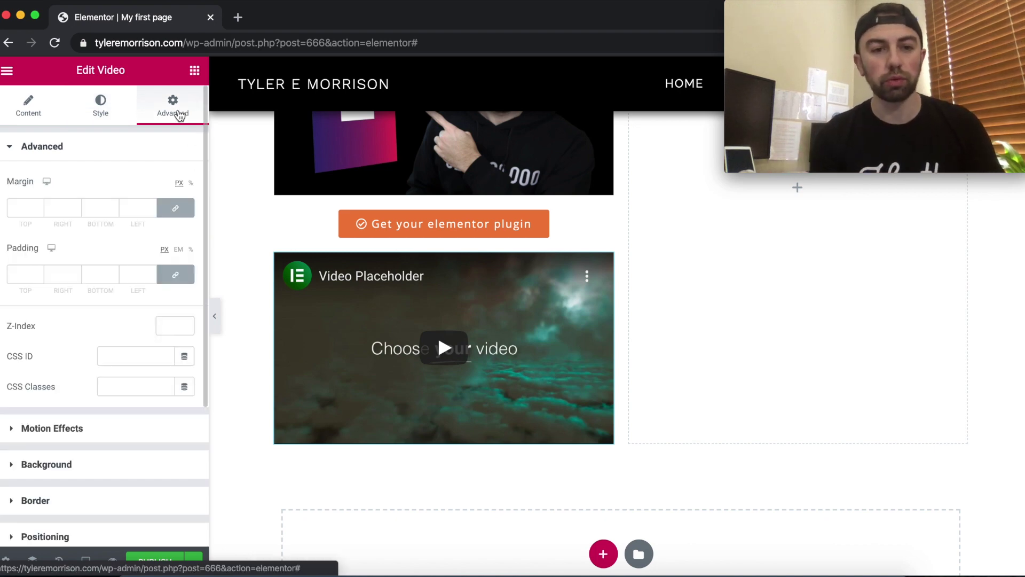
scroll(185, 153, "down", 5)
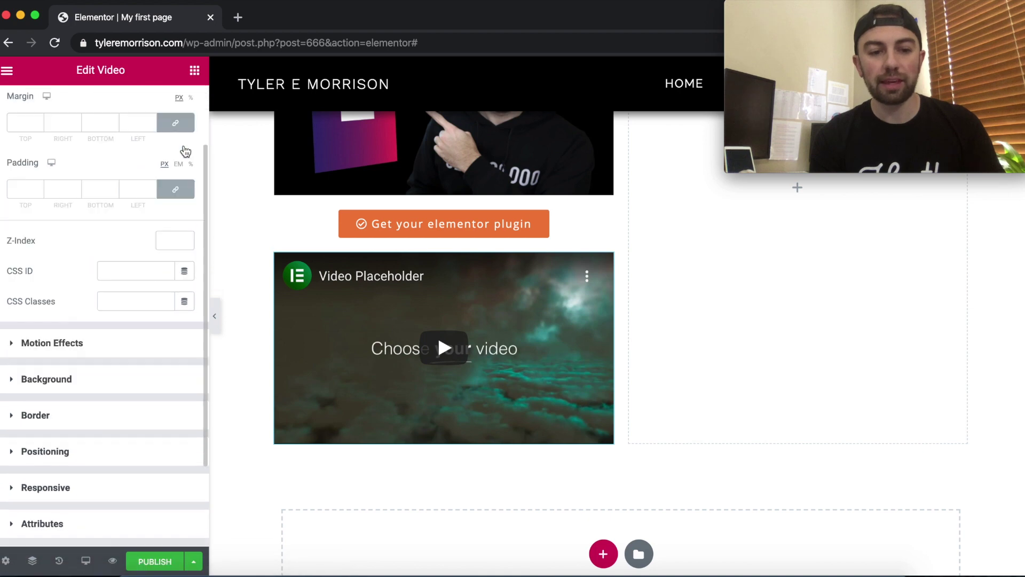
left_click(64, 412)
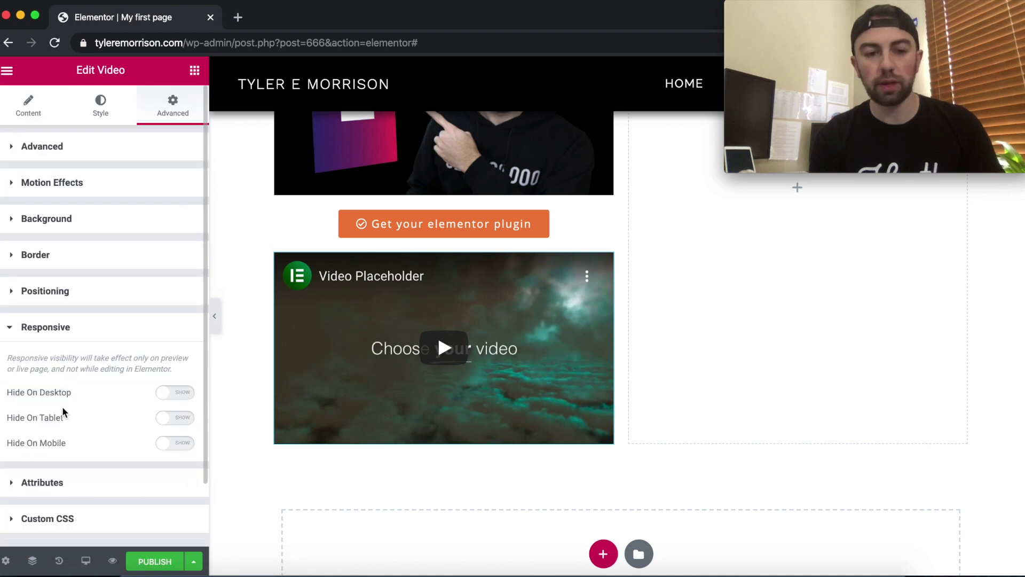
left_click(163, 443)
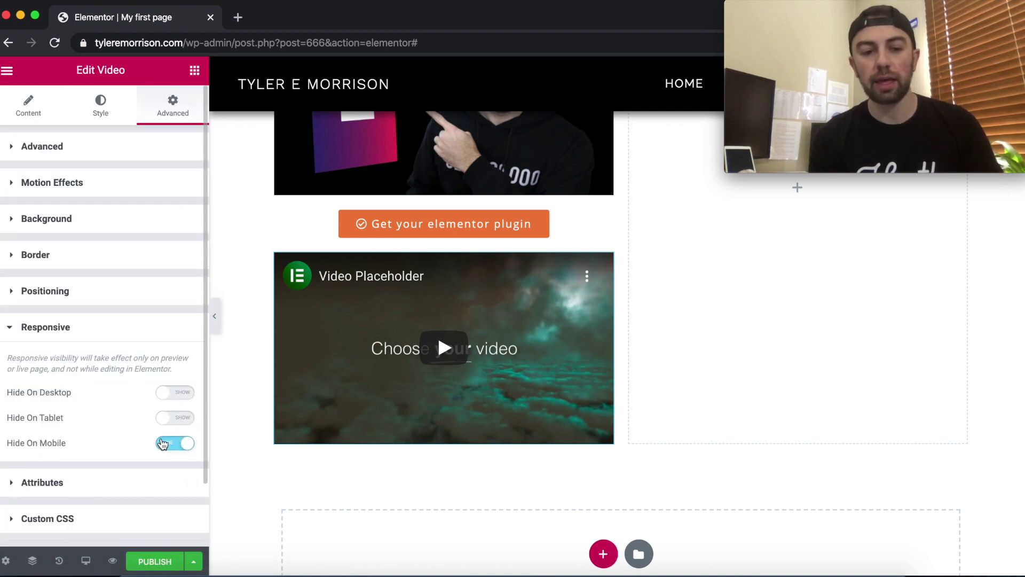
Step: Preview the page in Mobile responsive mode to confirm the video is hidden
left_click(85, 560)
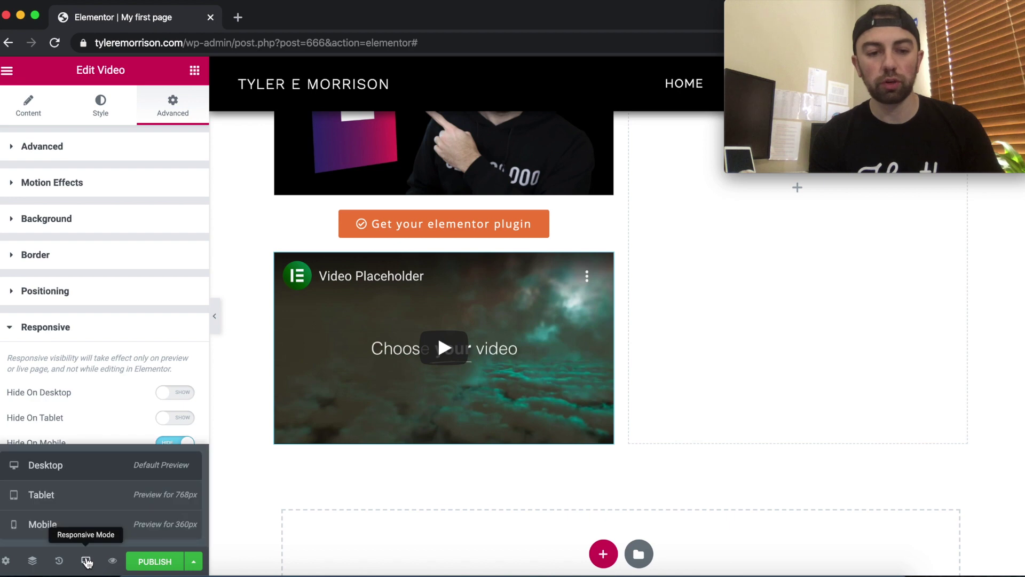
left_click(81, 529)
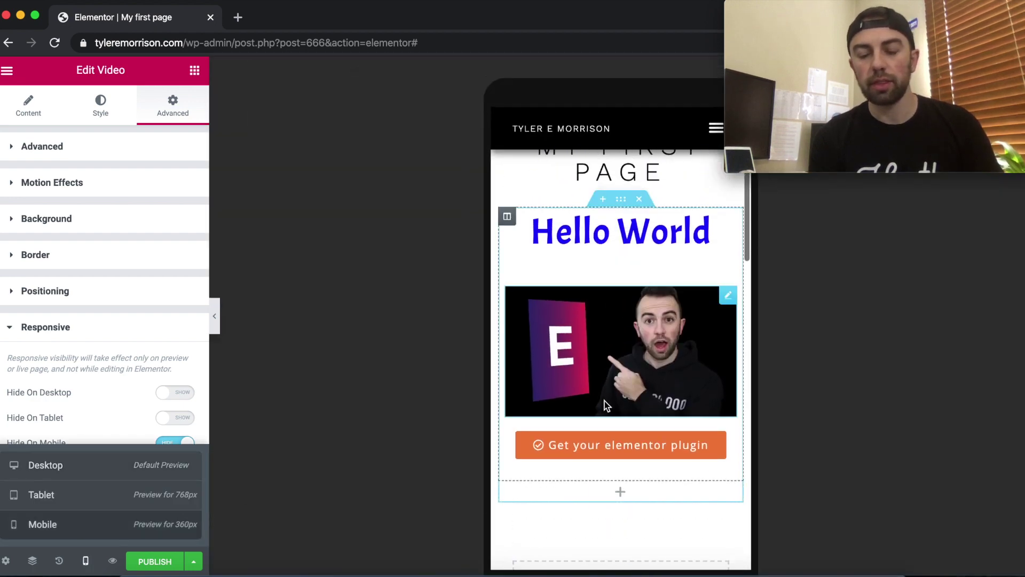
scroll(617, 401, "down", 2)
scroll(617, 400, "up", 1)
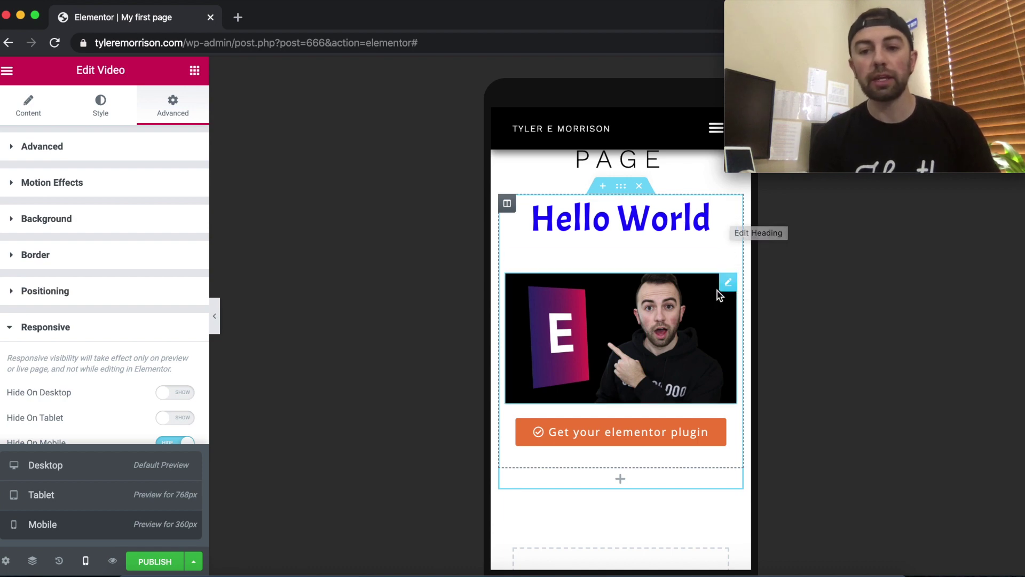
mouse_move(725, 281)
left_mouse_down()
mouse_move(692, 315)
mouse_move(665, 371)
mouse_move(620, 335)
mouse_move(619, 343)
left_mouse_up()
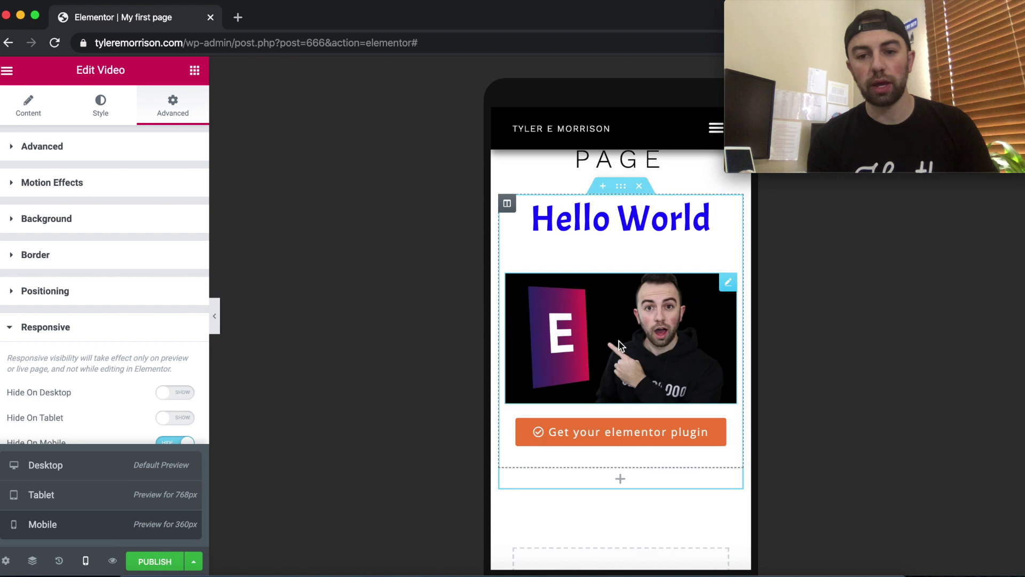
Step: Move the Image widget into the right column and check the layout at mobile width
left_click(82, 466)
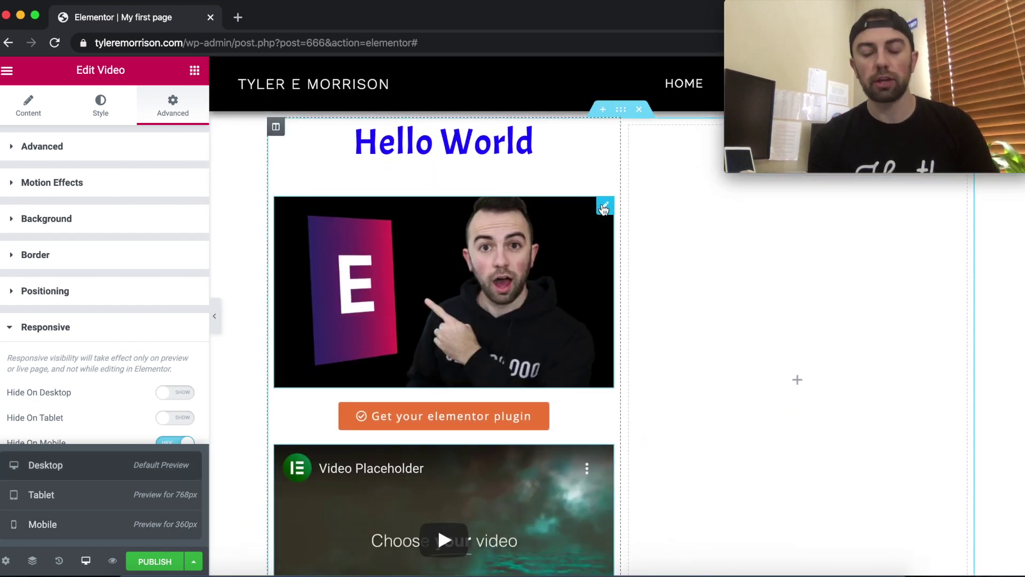
left_click_drag(601, 203, 732, 259)
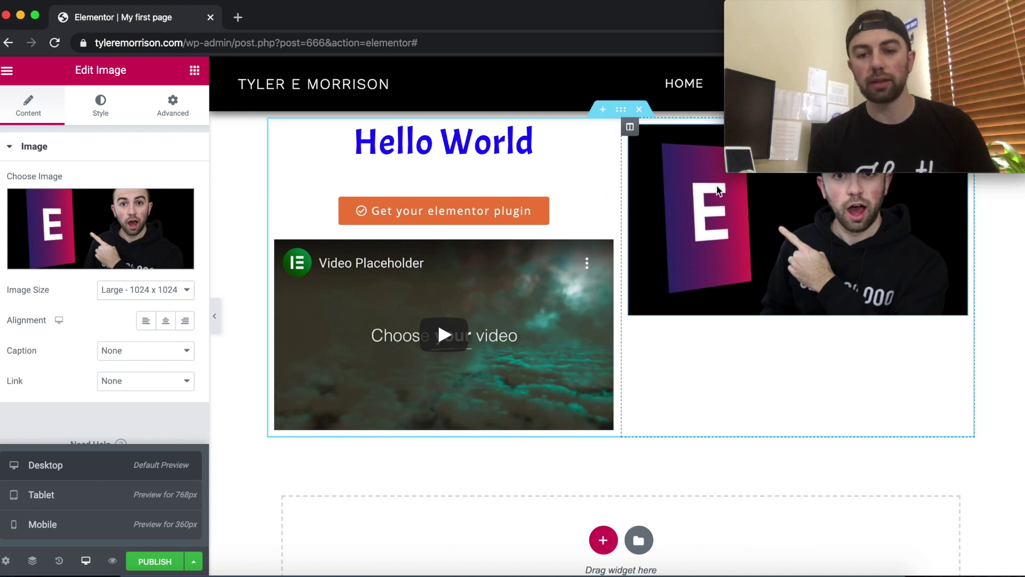
left_click(108, 524)
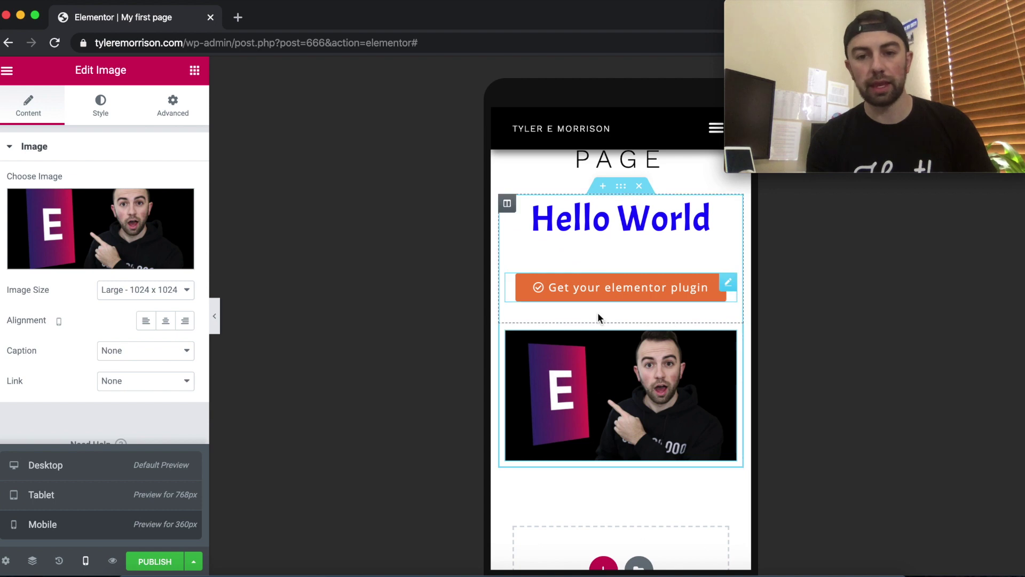
left_click(87, 465)
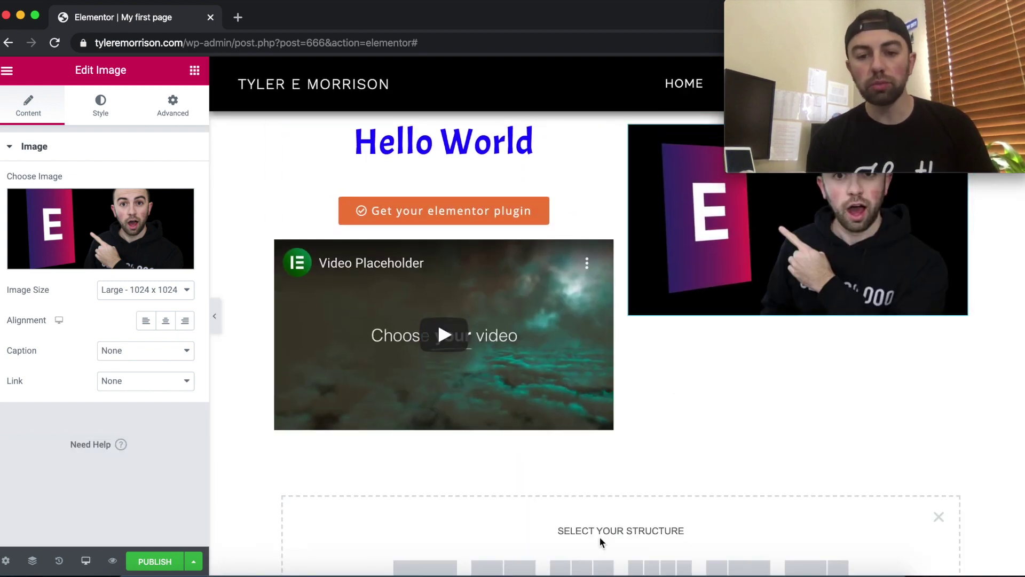
Step: Add a one-column section below the columns and move the button into it
left_click(435, 567)
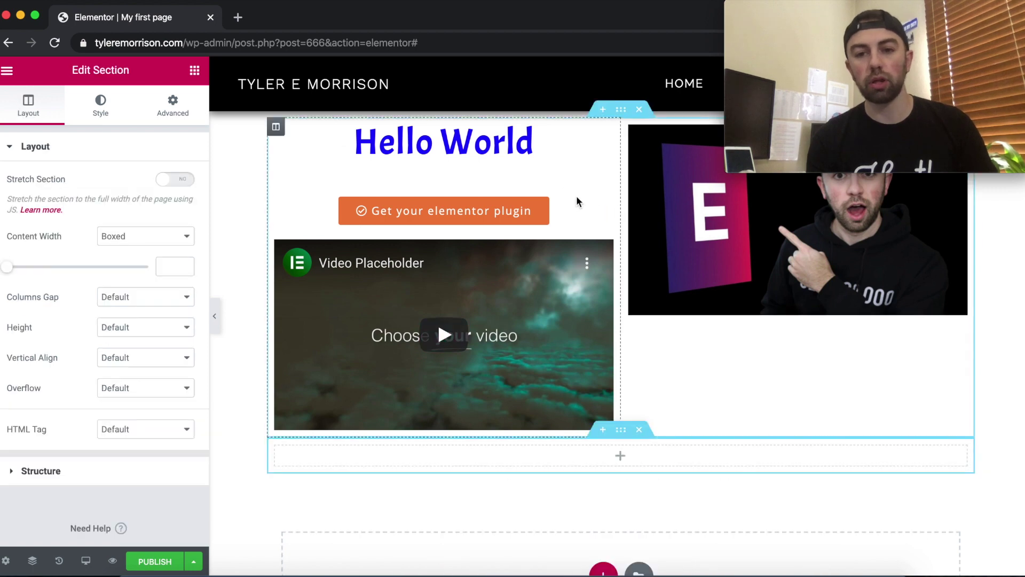
left_click_drag(609, 213, 611, 432)
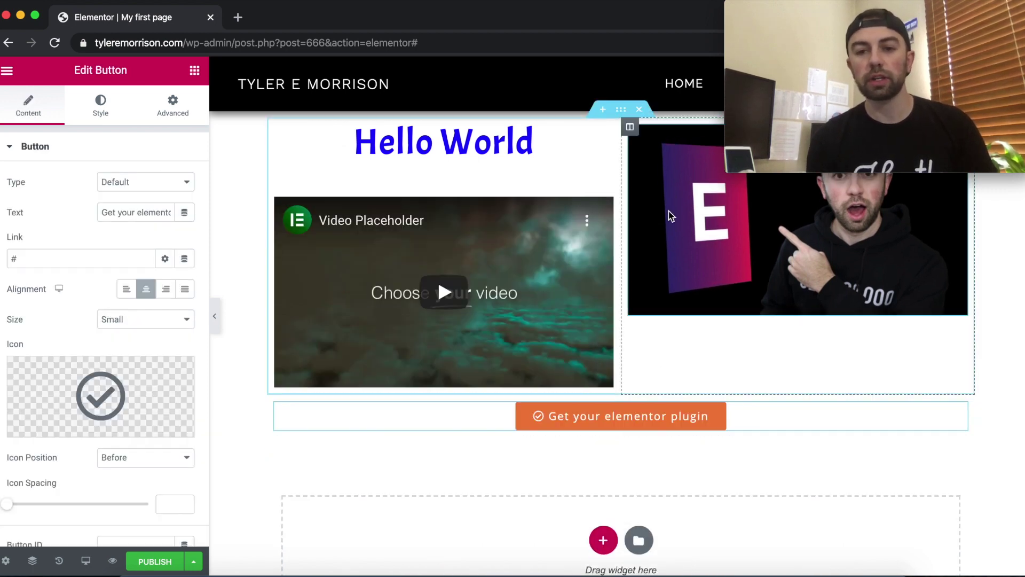
scroll(617, 328, "up", 2)
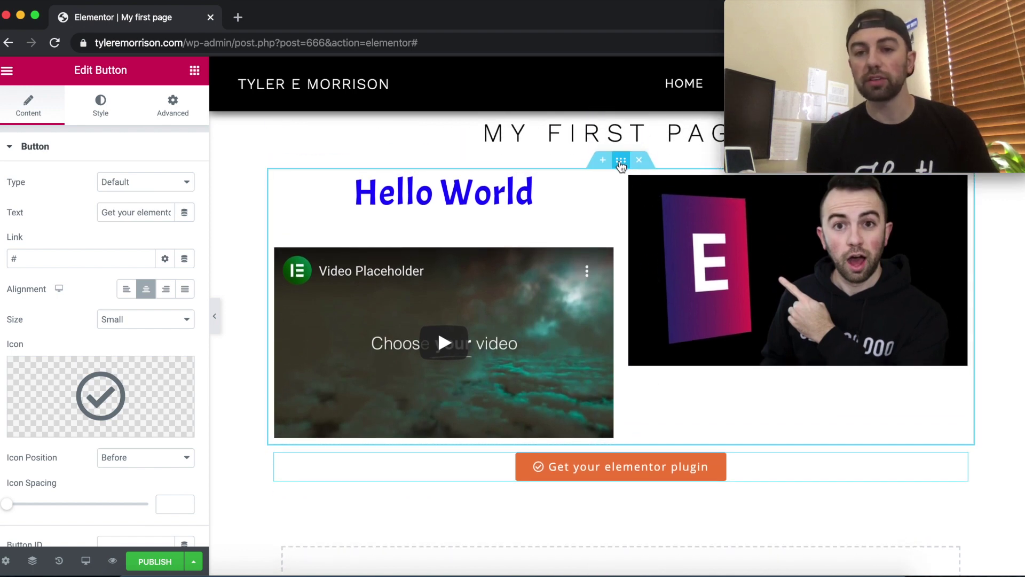
mouse_move(621, 160)
left_mouse_down()
mouse_move(617, 274)
mouse_move(619, 209)
mouse_move(625, 256)
mouse_move(634, 168)
left_mouse_up()
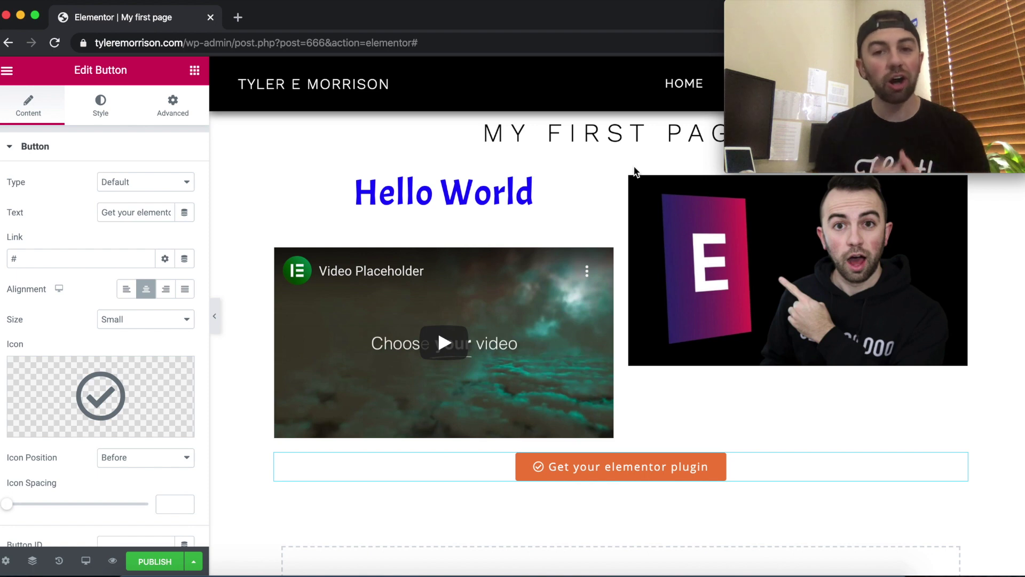
Step: Return to the widget list and scroll to Pro widgets like Price Table and Testimonial Carousel
left_click(8, 71)
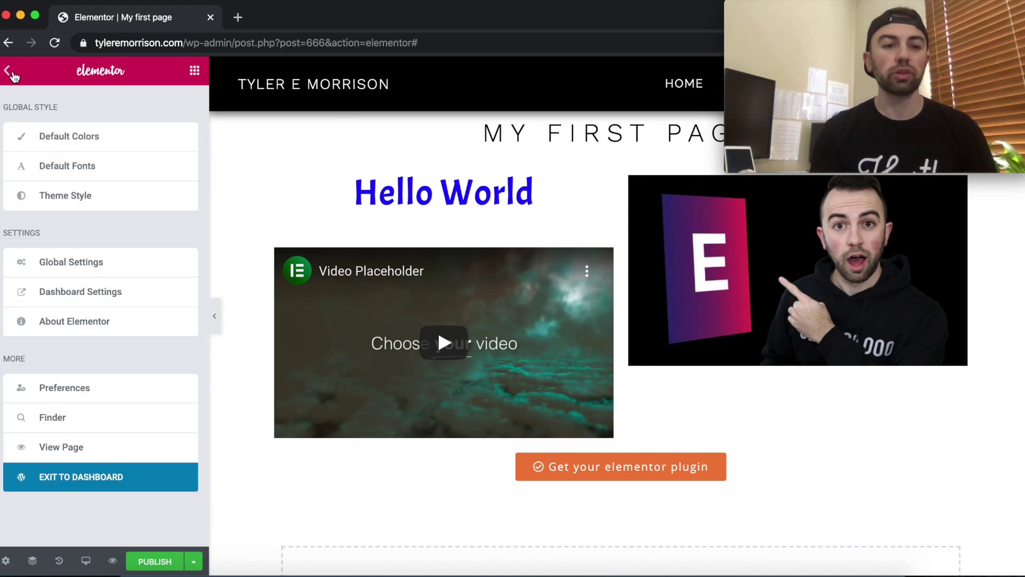
left_click(8, 71)
scroll(181, 321, "down", 10)
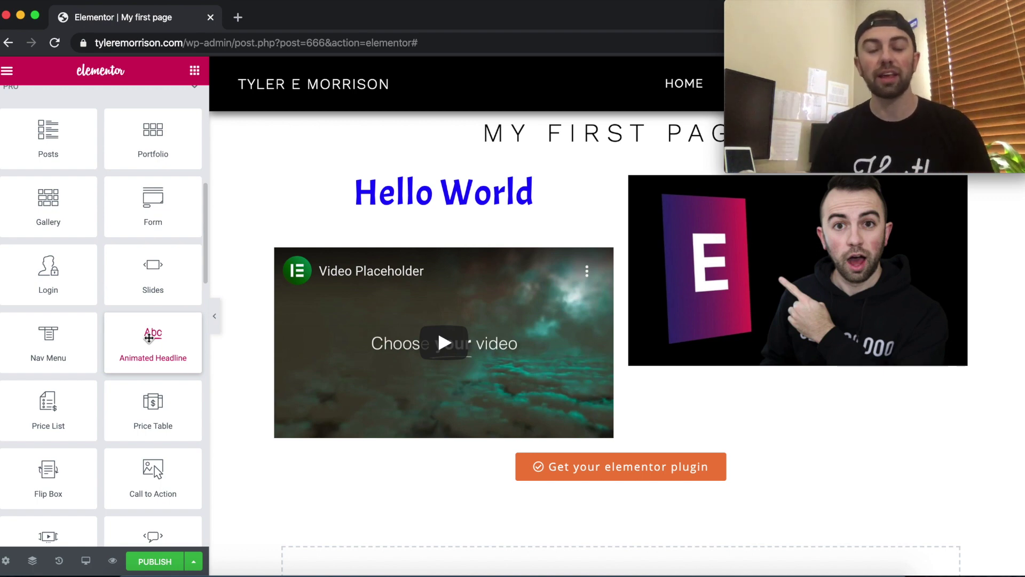
scroll(149, 338, "down", 2)
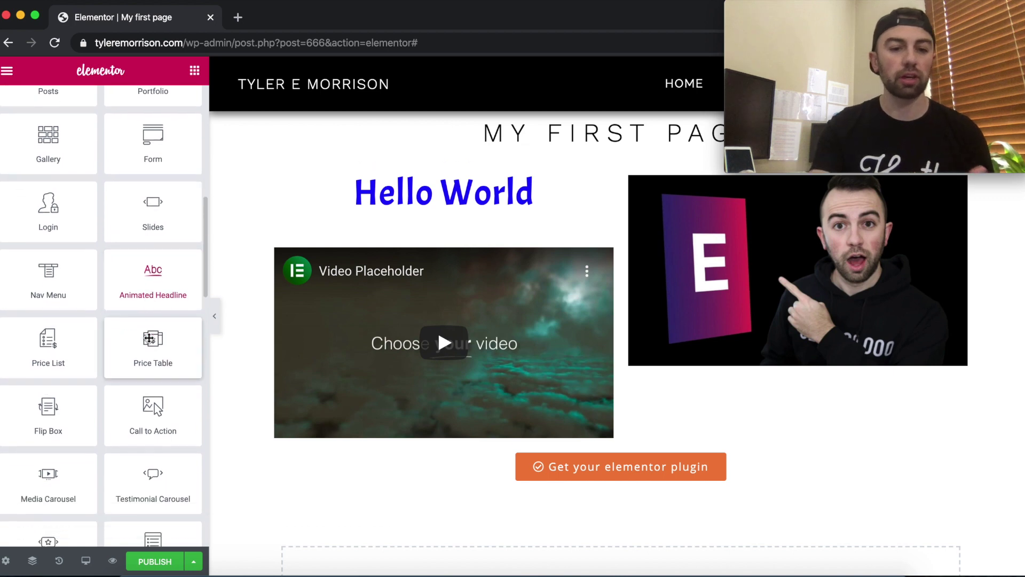